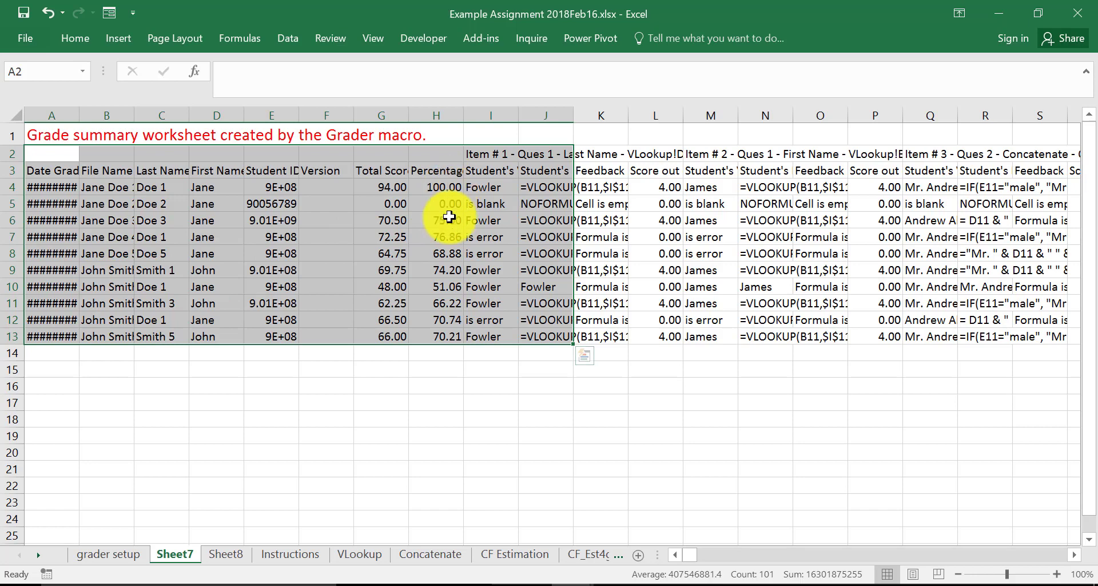
- Review the per-student question scores and comments on the Sheet8 grade detail worksheet
left_click(227, 551)
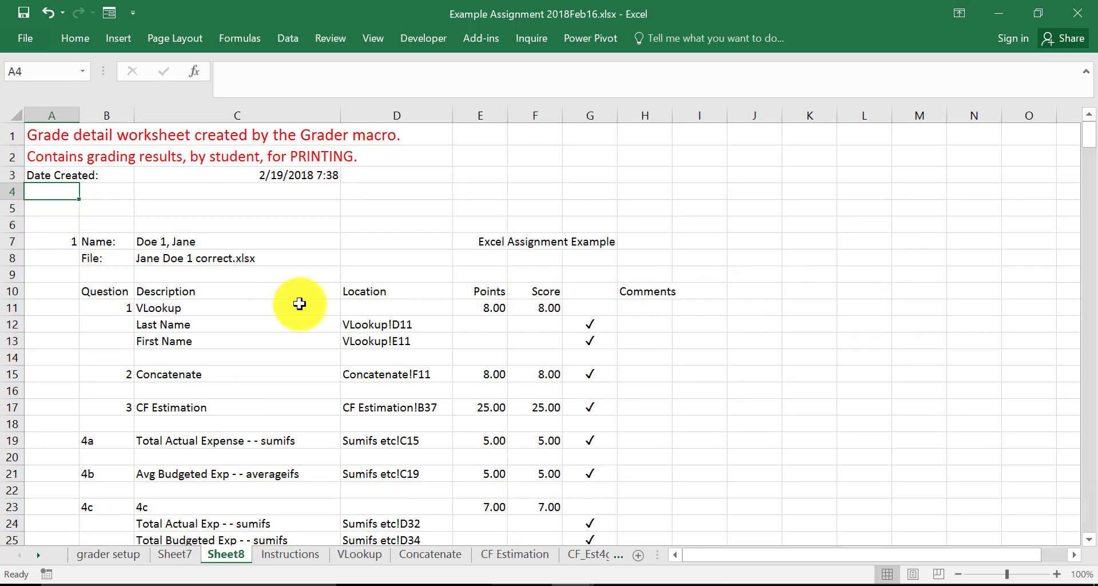
scroll(326, 290, "down", 1)
scroll(256, 213, "down", 4)
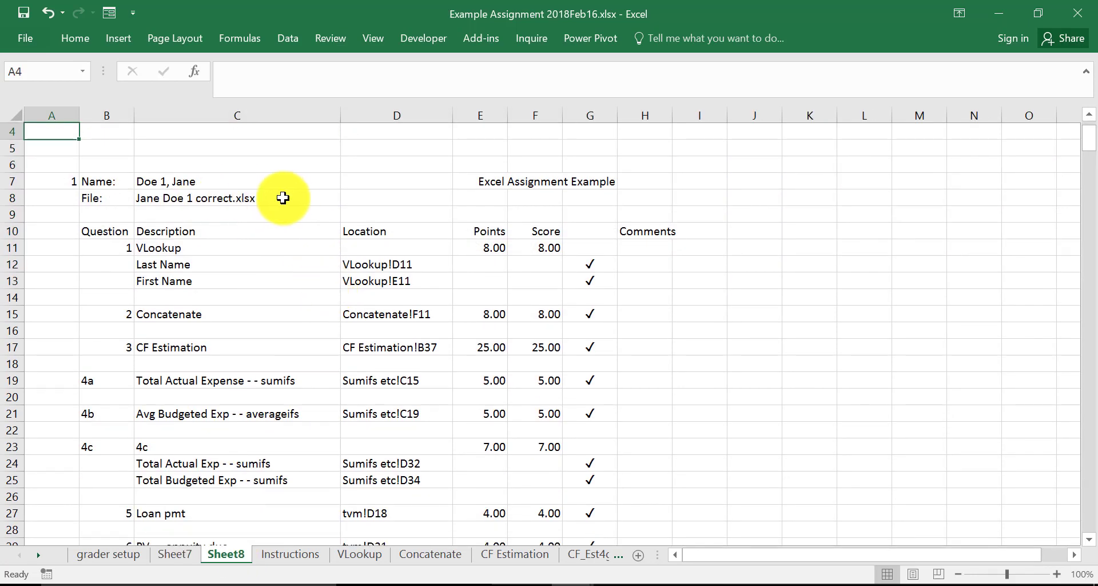
scroll(288, 198, "down", 10)
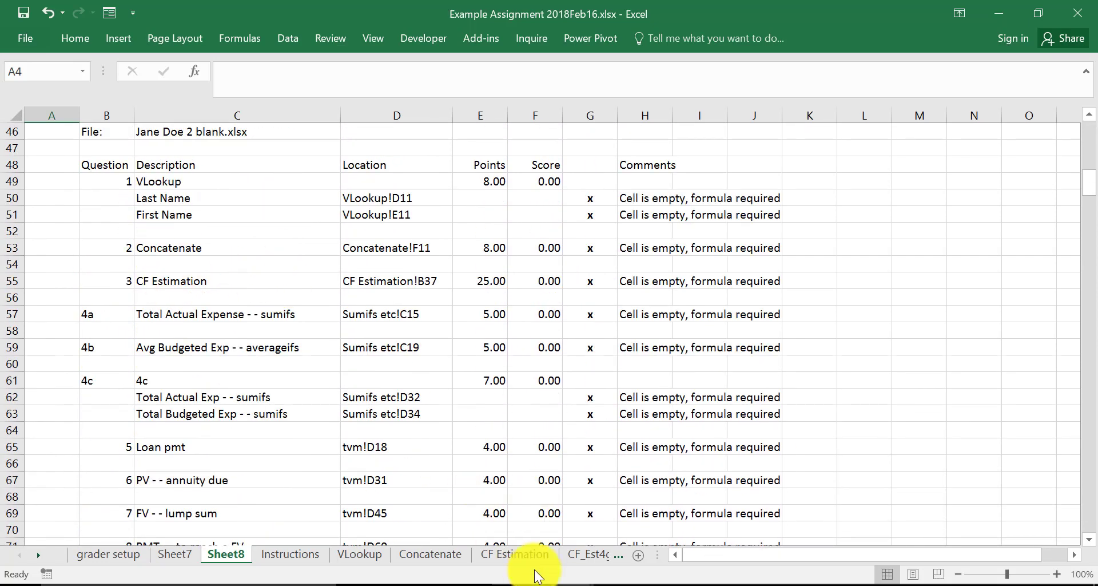
- Look through the question worksheets from VLookup to tvm in Template file for students.xlsx, and close that workbook without saving
mouse_move(566, 584)
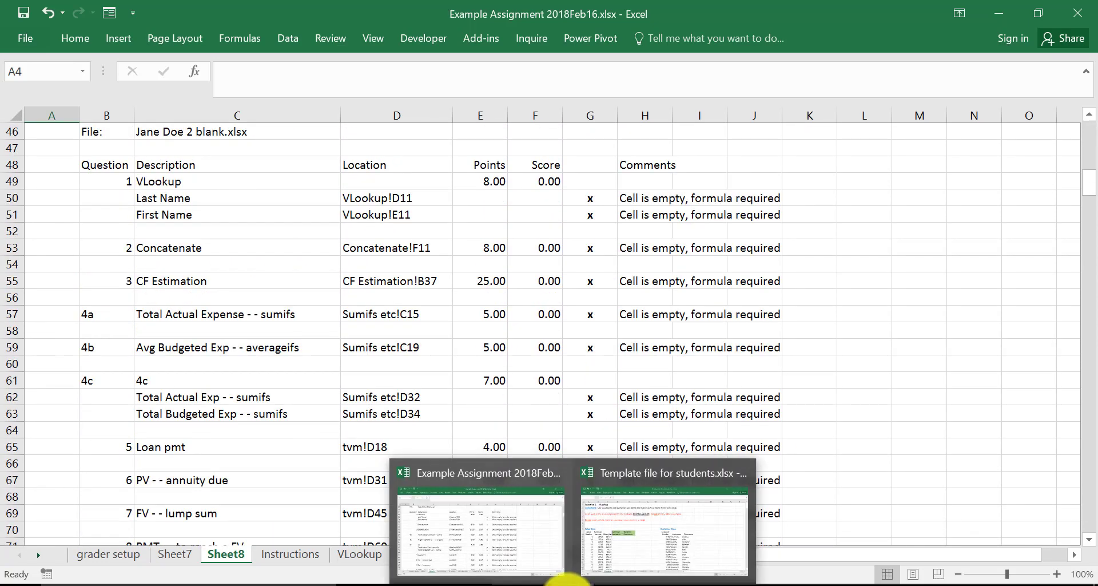
left_click(650, 470)
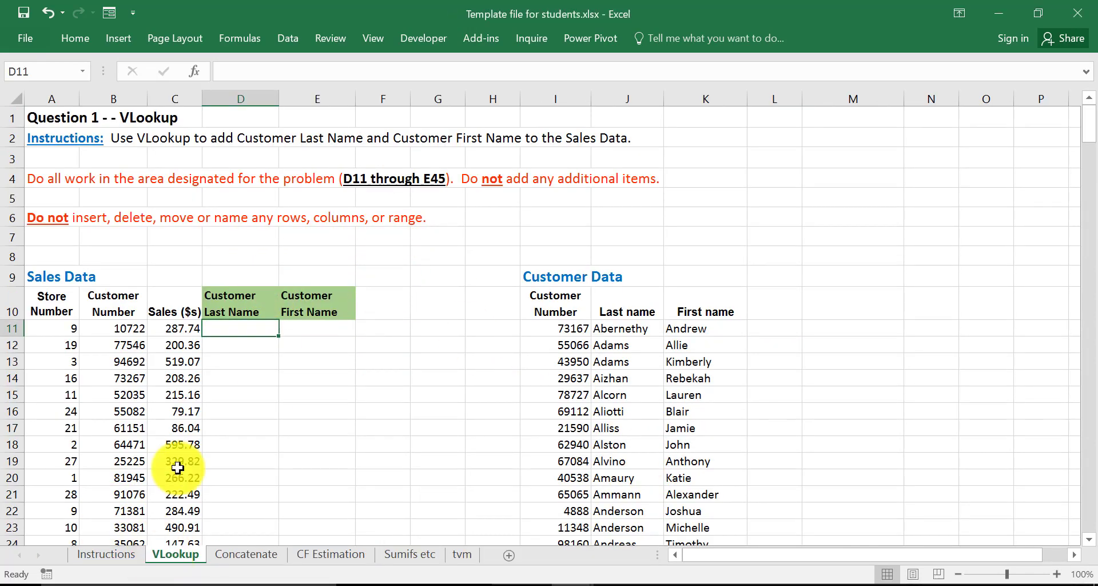
left_click(252, 554)
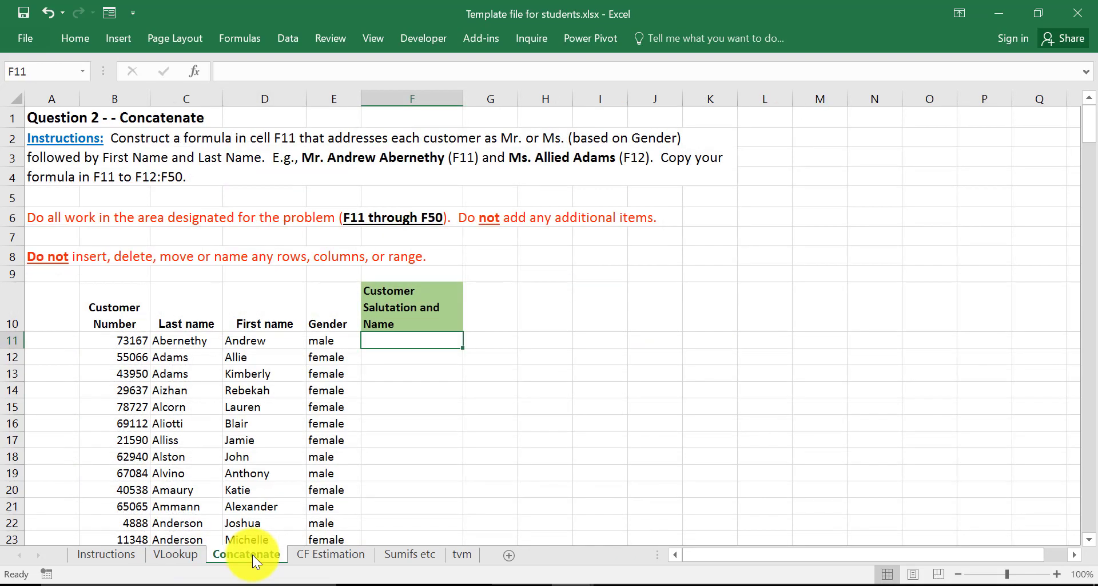
left_click(319, 552)
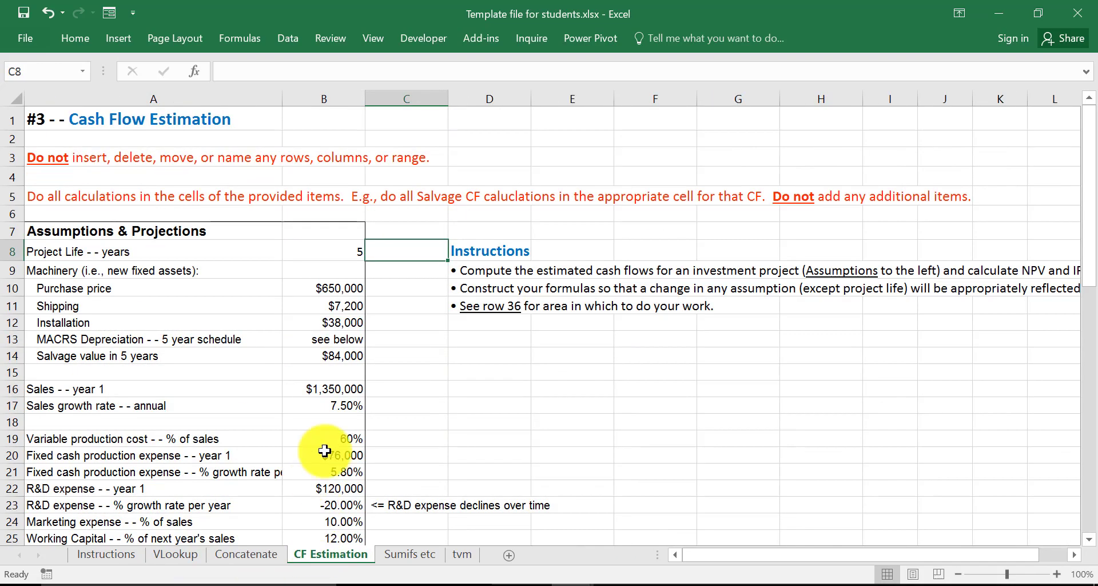
scroll(392, 399, "down", 2)
scroll(392, 399, "down", 7)
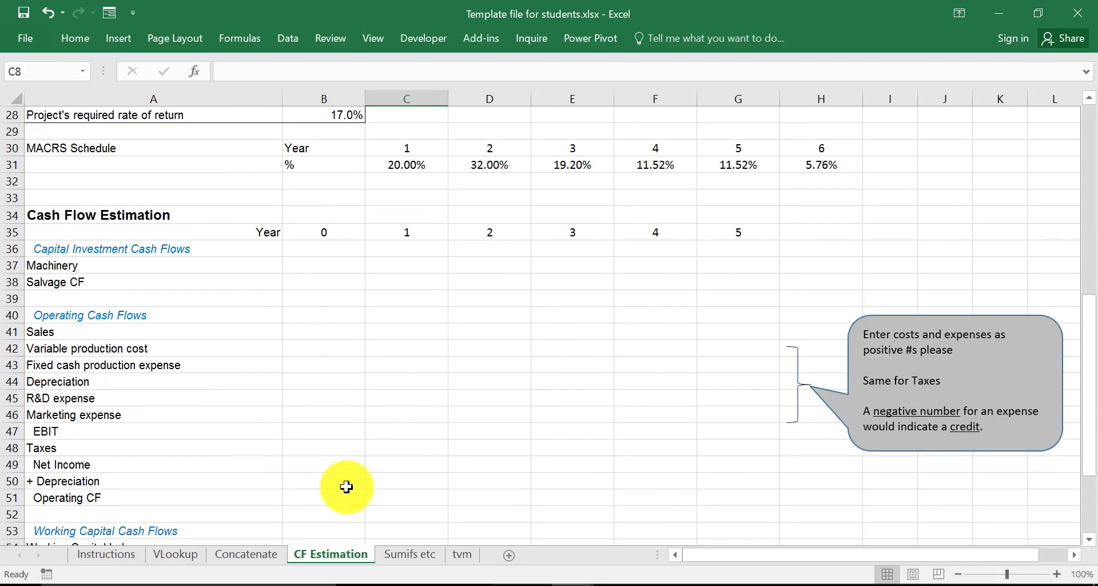
left_click(407, 554)
scroll(429, 392, "down", 4)
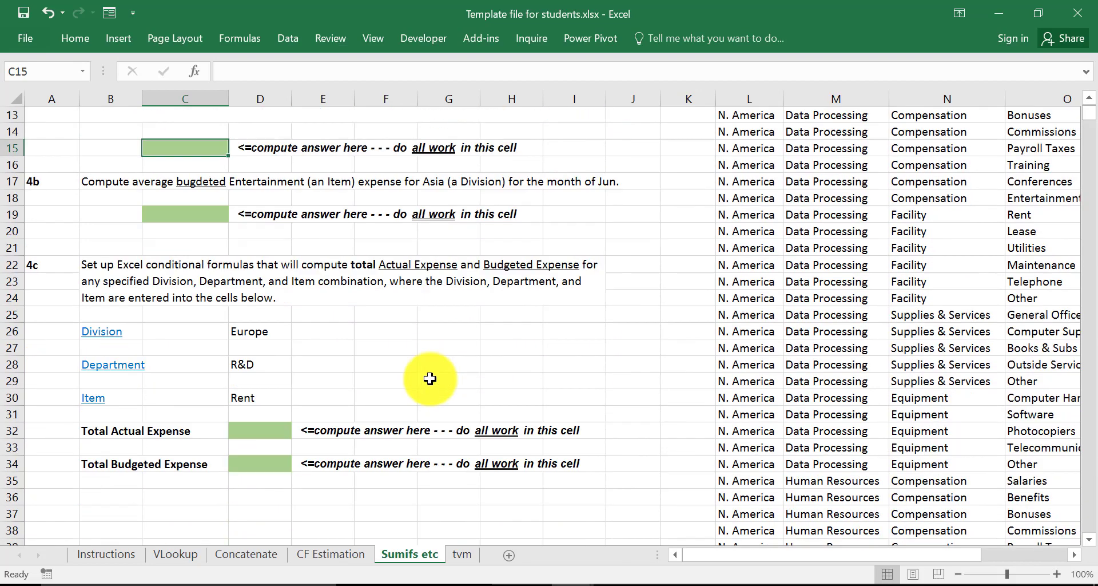
left_click(462, 554)
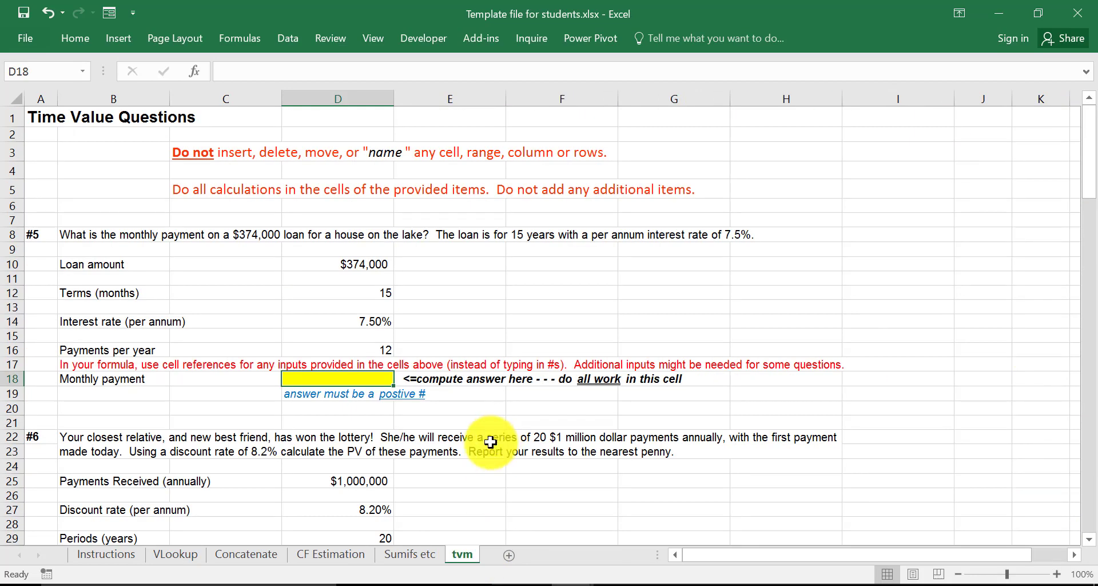
scroll(490, 329, "down", 12)
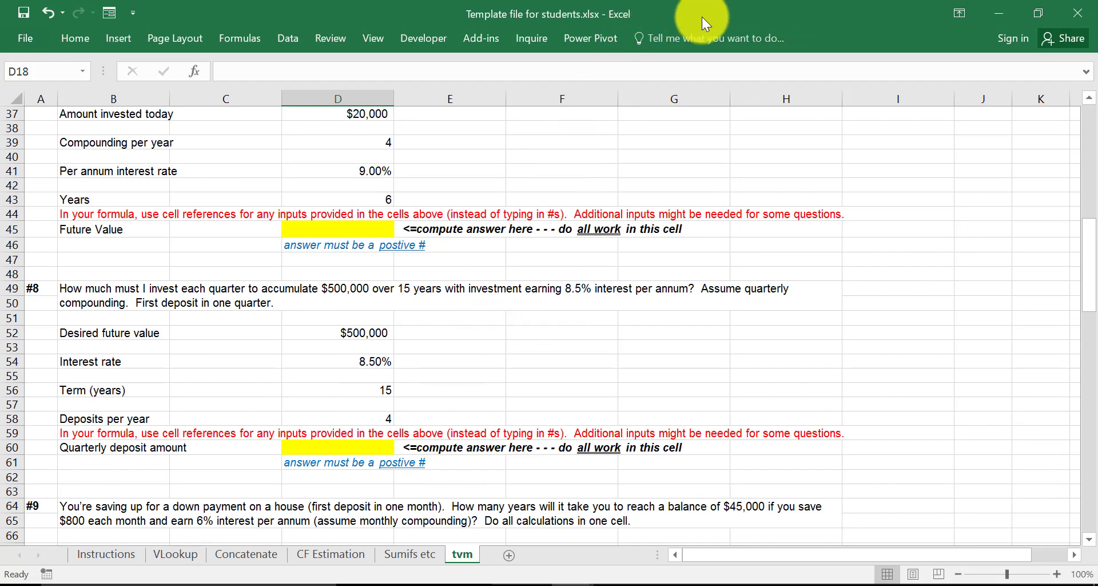
left_click(1082, 16)
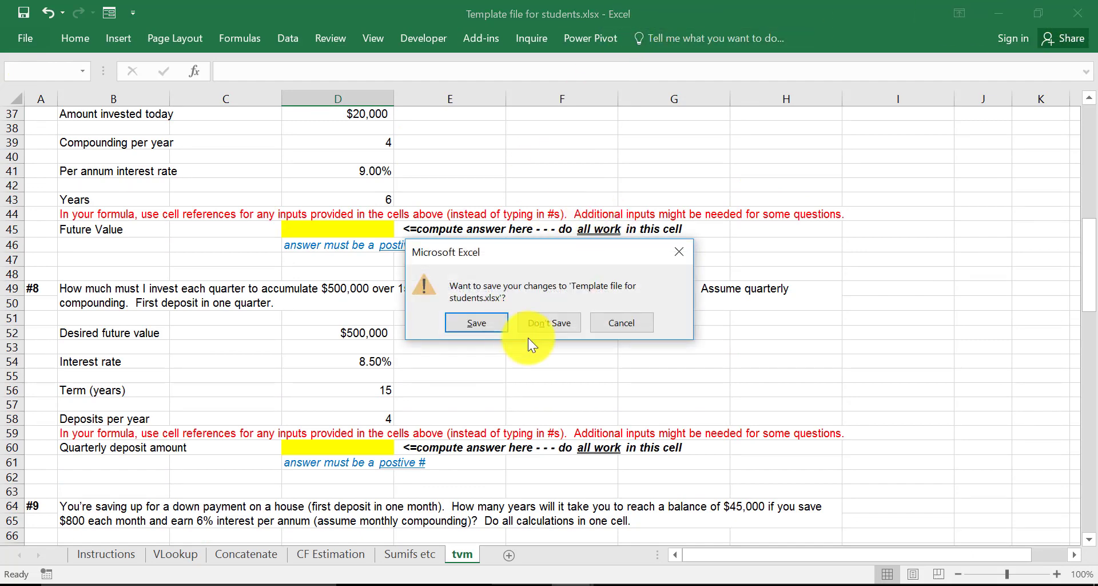
left_click(551, 323)
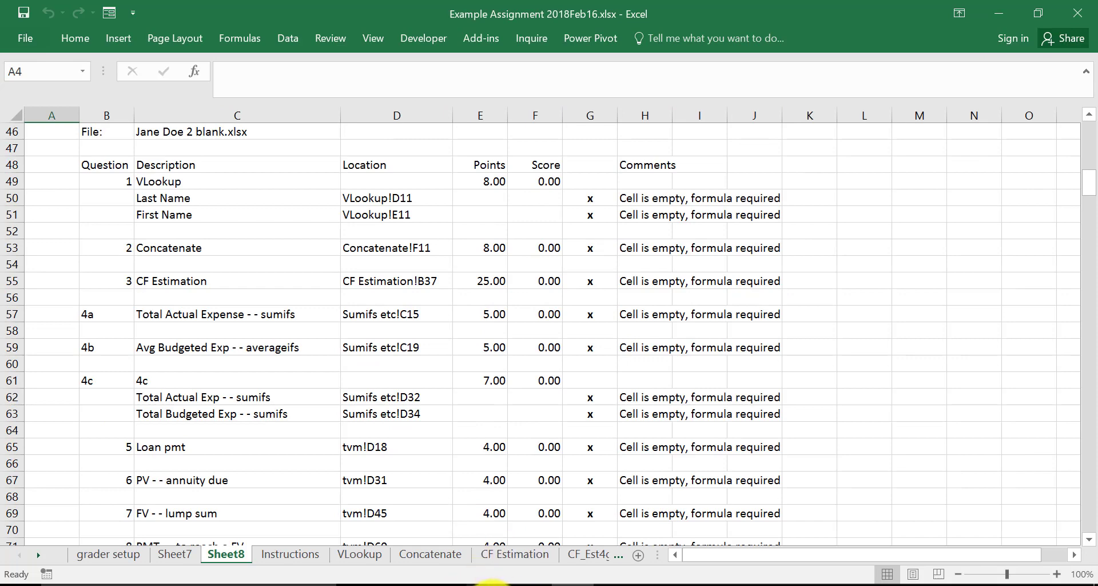
- View the student workbooks in the Excel Grading Demo folder in File Explorer, and return to the Example Assignment workbook
mouse_move(489, 583)
left_click(559, 467)
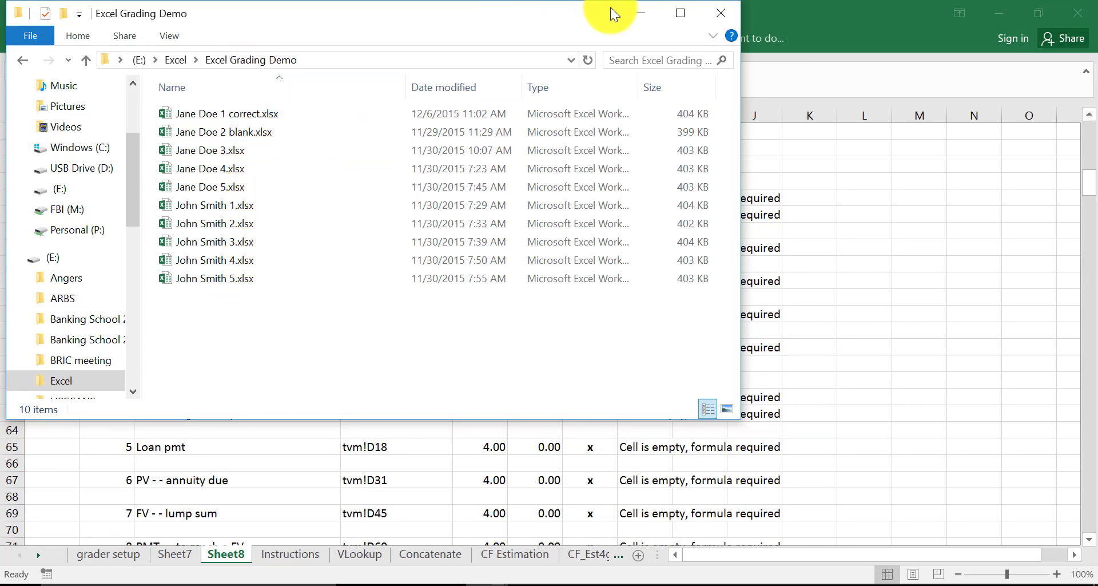
left_click(784, 16)
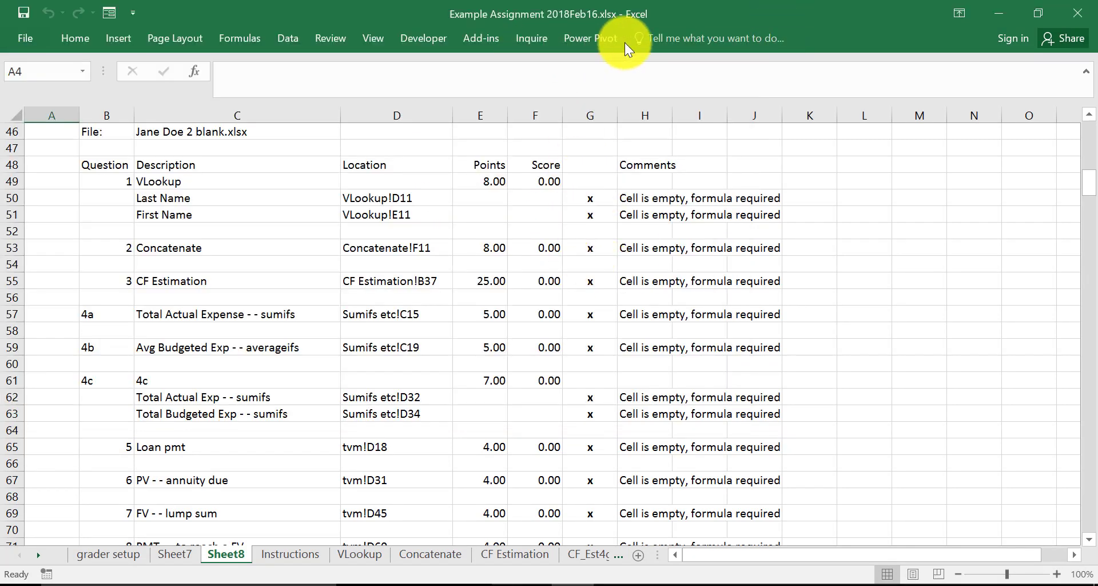
- Examine the solution formula for Customer First Name in cell E11 of the VLookup worksheet
left_click(288, 276)
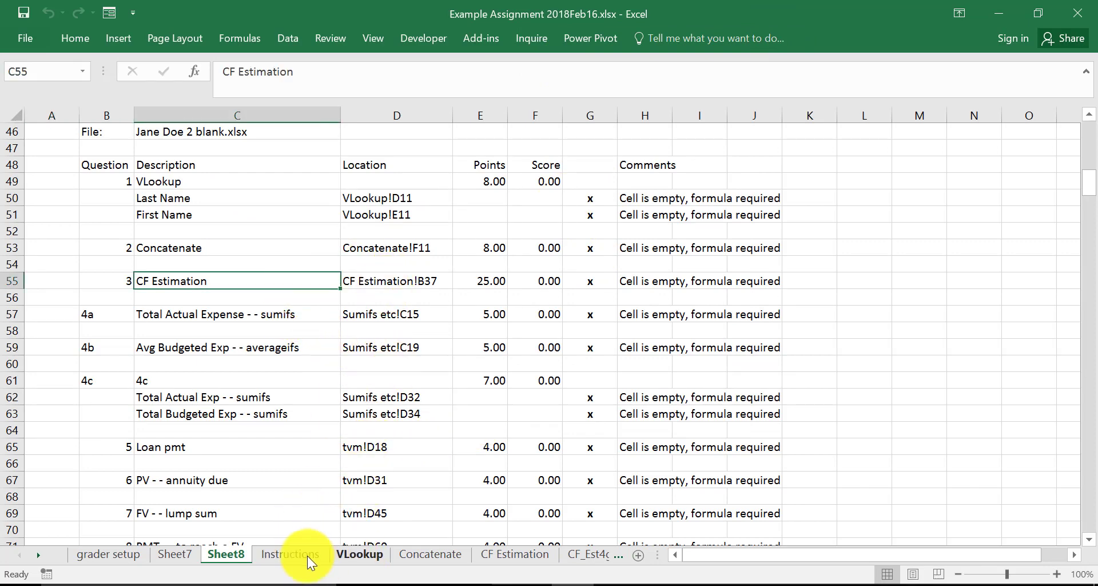
left_click(361, 555)
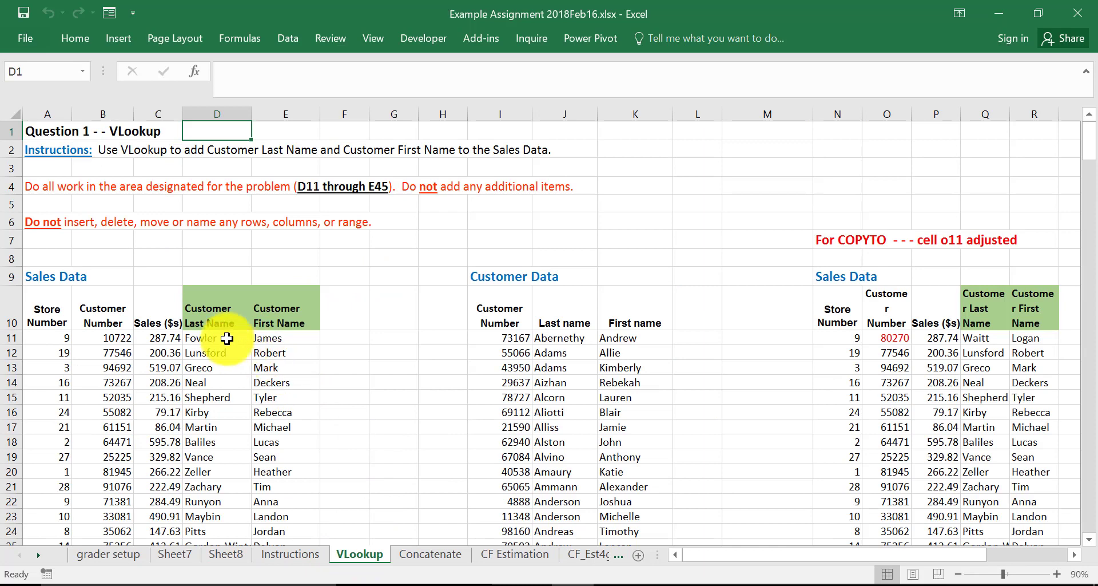
left_click(274, 338)
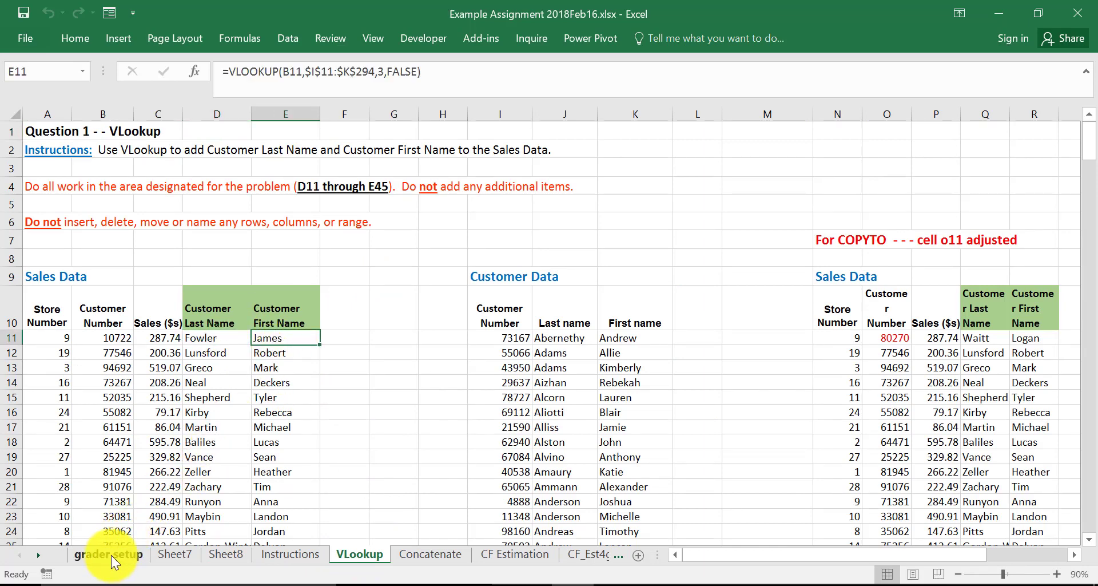
- Examine the grading options, points and formula removal settings of the items on the grader setup worksheet
left_click(109, 555)
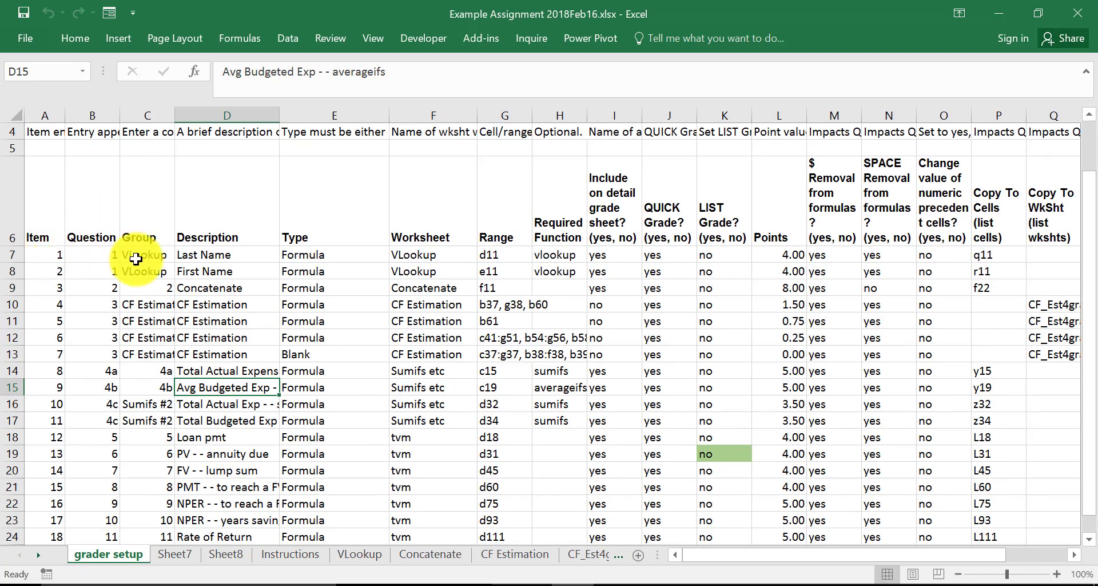
left_click(634, 255)
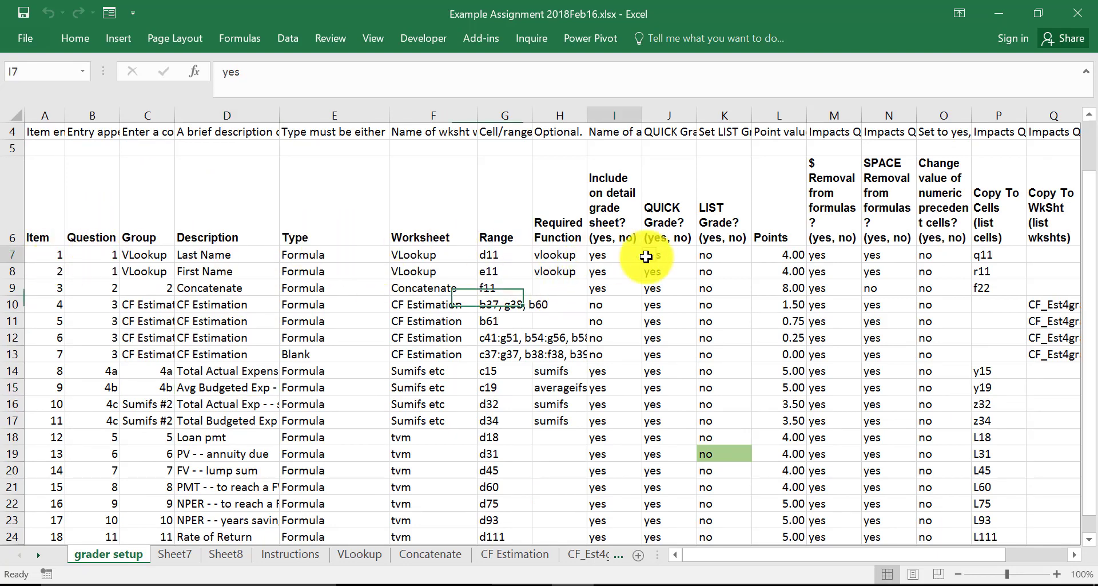
left_click_drag(646, 257, 749, 389)
left_click_drag(824, 254, 918, 344)
left_click(779, 272)
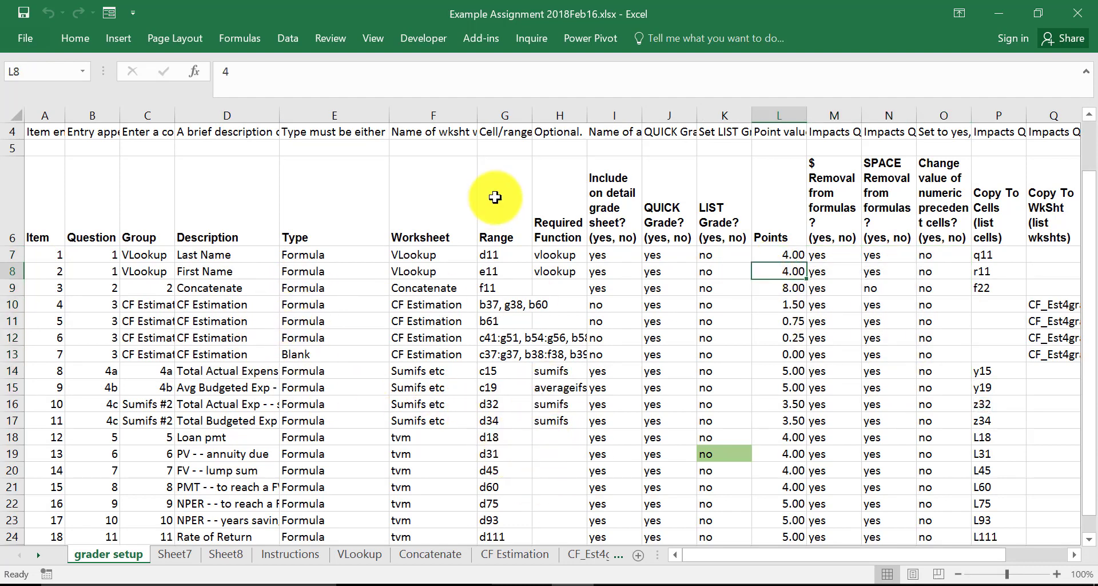
- Start the Formulas etc grader, choose Example Assignment 2018Feb16.xlsx as the main solution workbook, and load its most recent selections
left_click(335, 38)
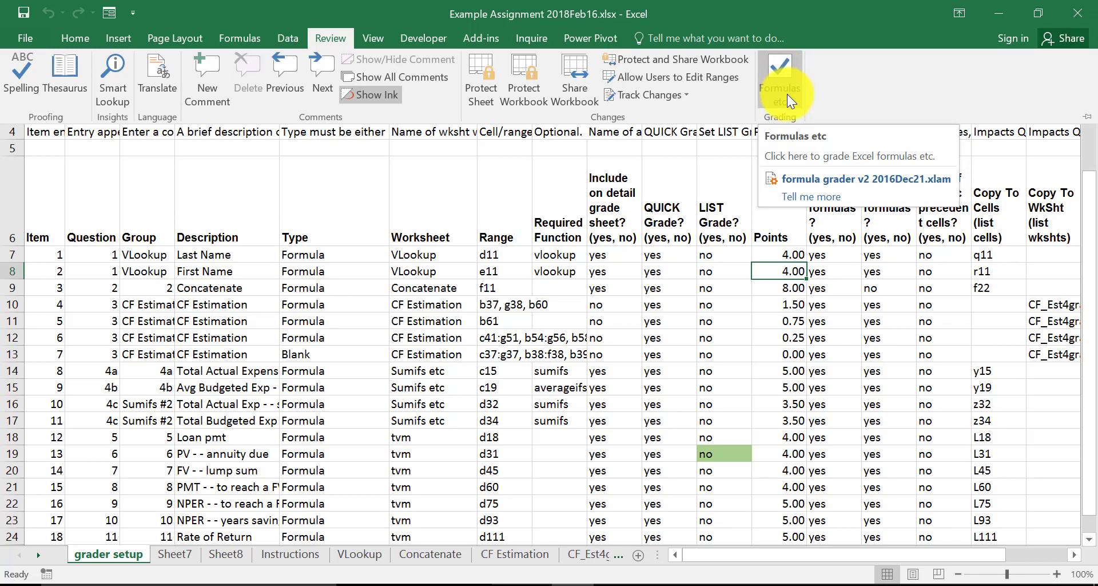
left_click(785, 75)
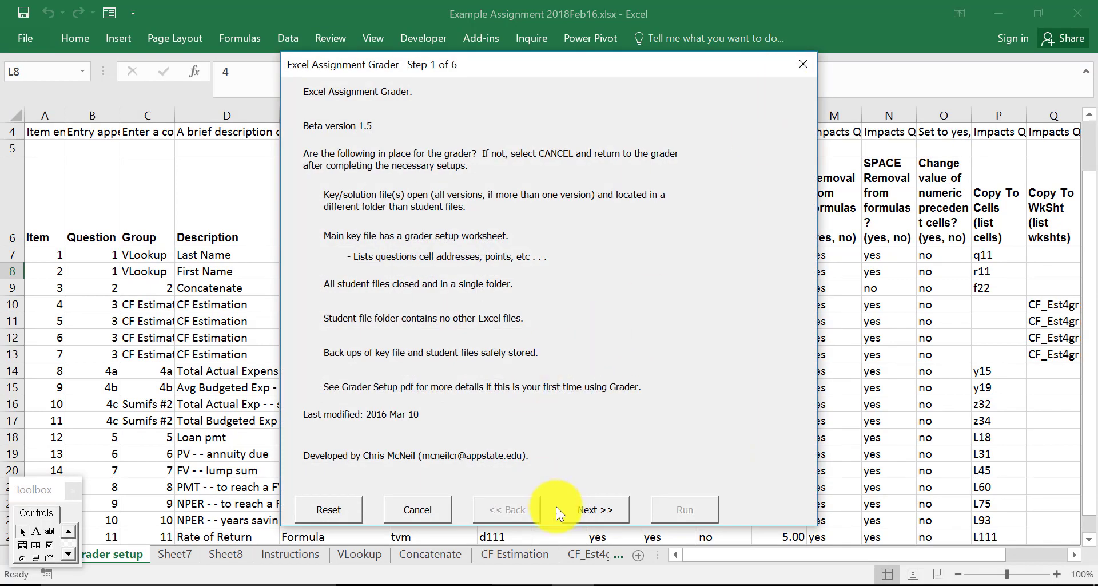
left_click(601, 511)
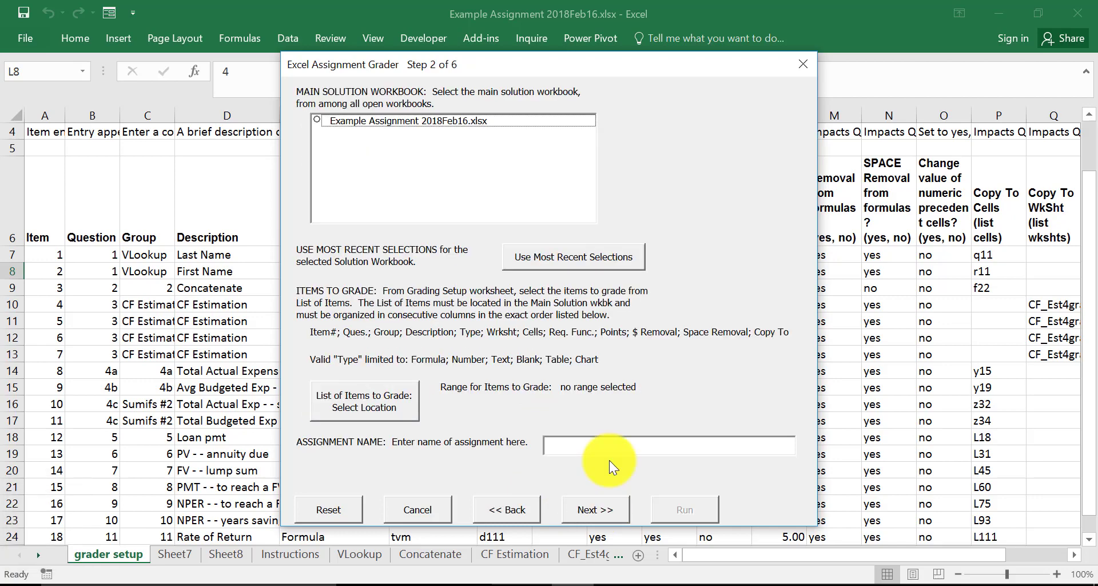
left_click(317, 118)
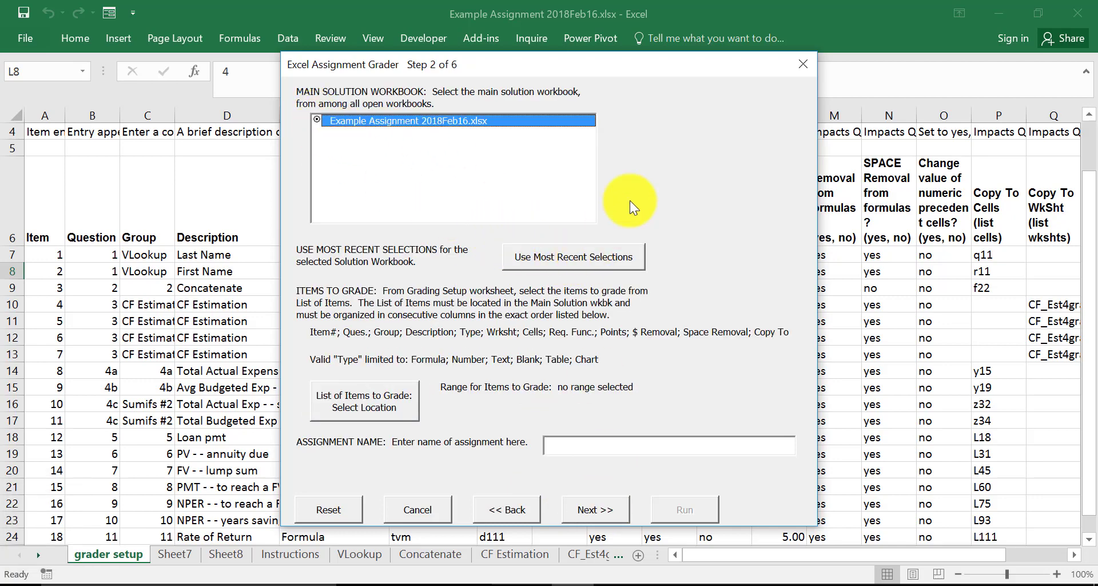
left_click(587, 257)
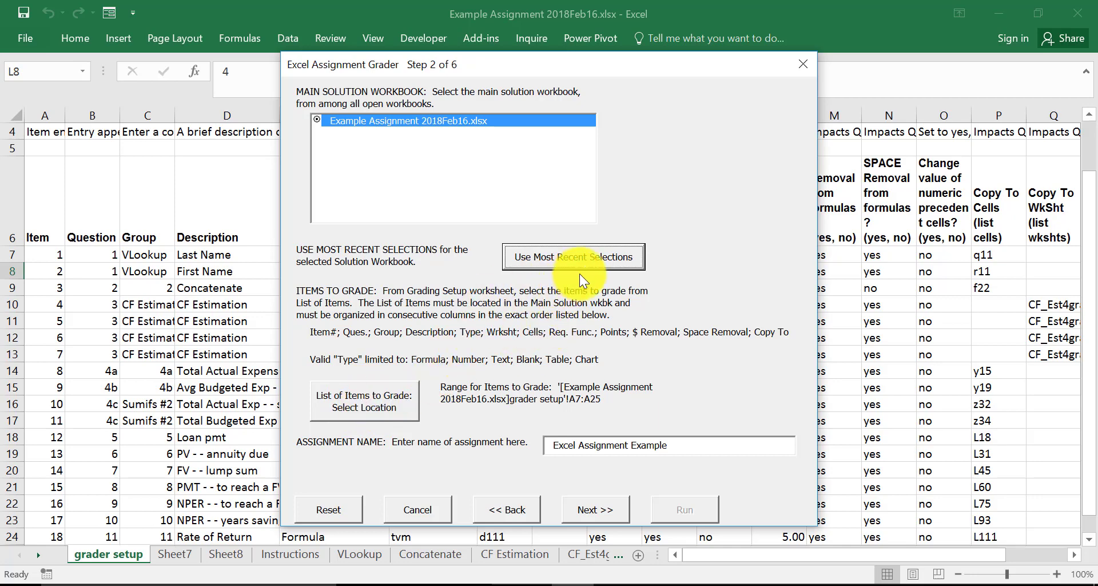
- Set the list of items to grade to A7:A25 on the grader setup worksheet, and continue to Step 3
left_click(349, 403)
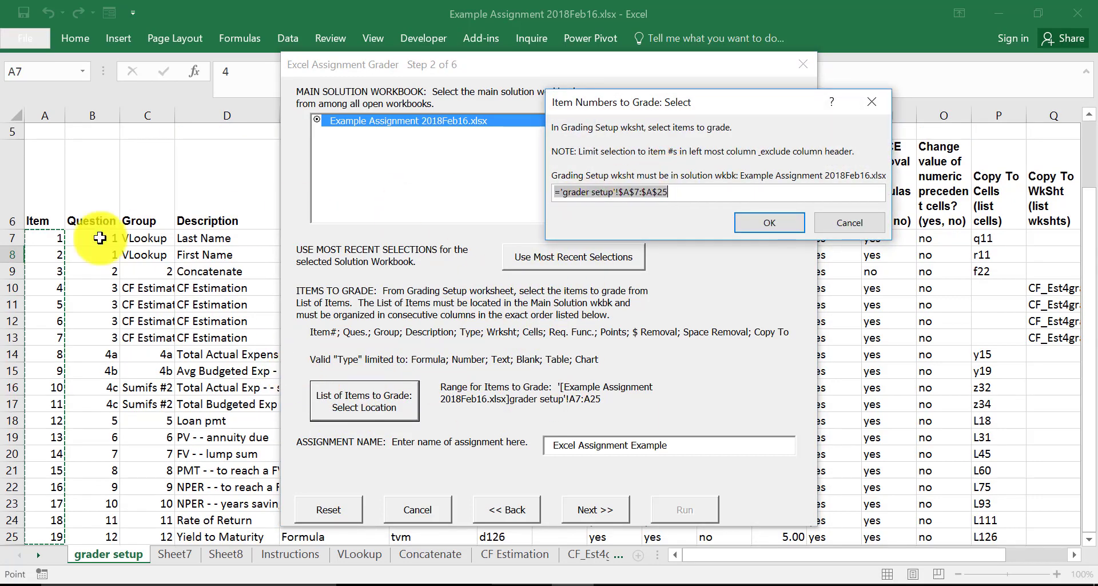
left_click_drag(45, 241, 74, 346)
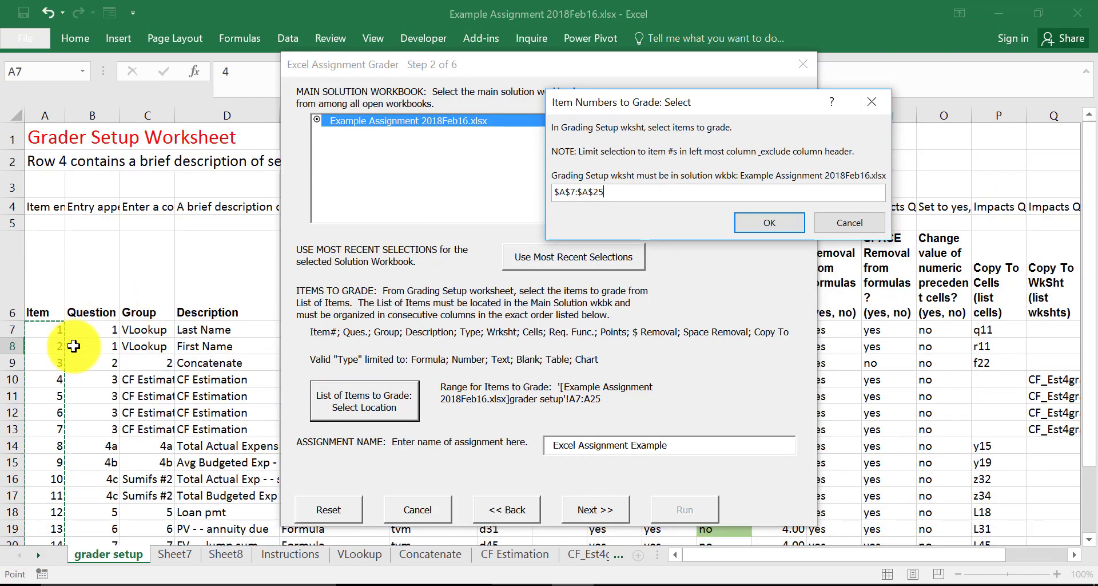
left_click(771, 220)
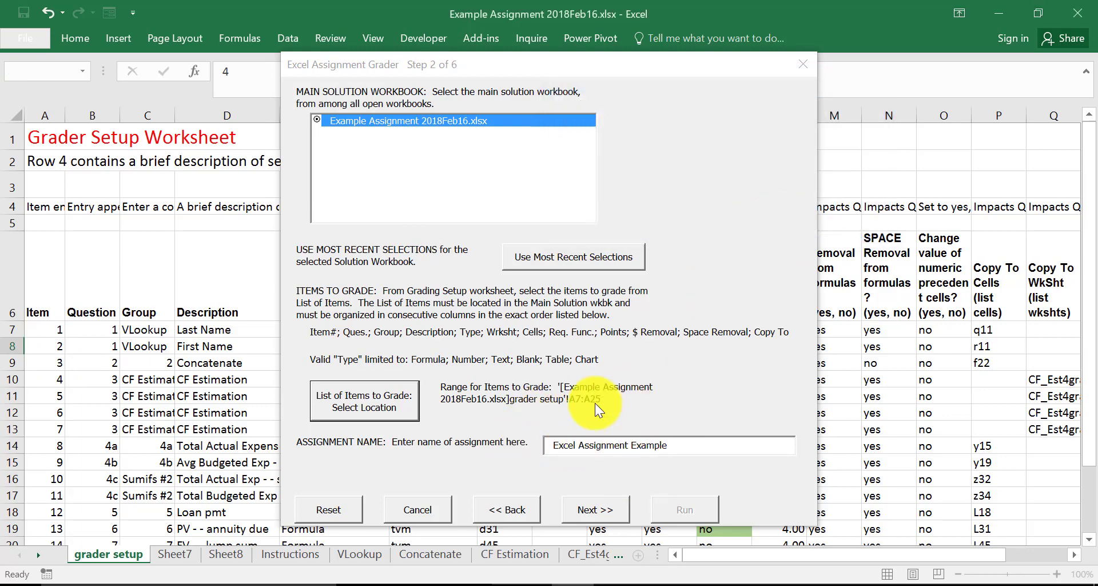
left_click(603, 510)
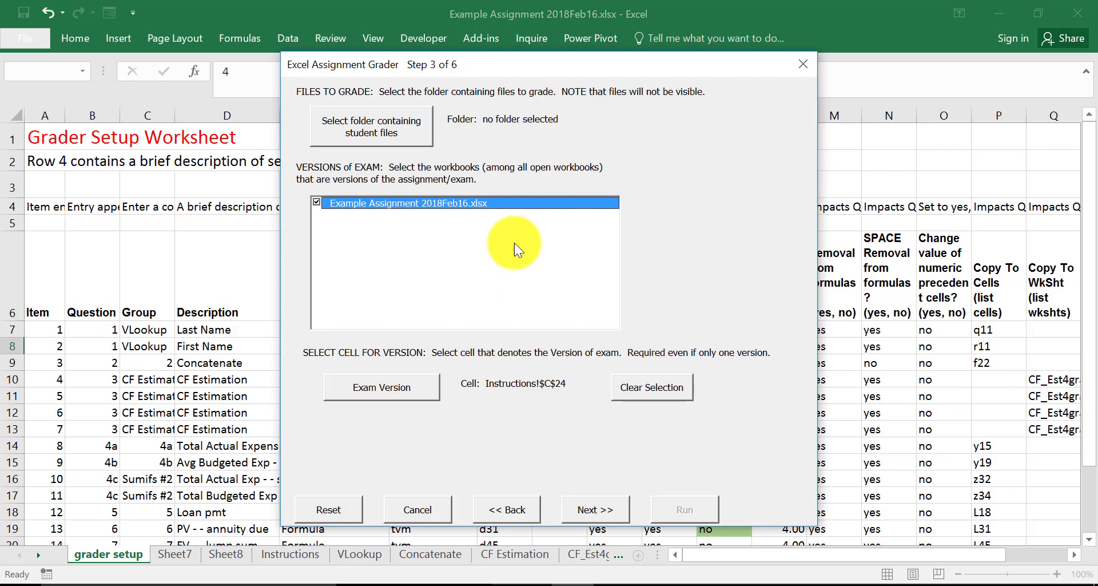
- Choose the Excel Grading Demo folder inside Excel on USB Drive (E:) as the folder containing the student files
left_click(396, 127)
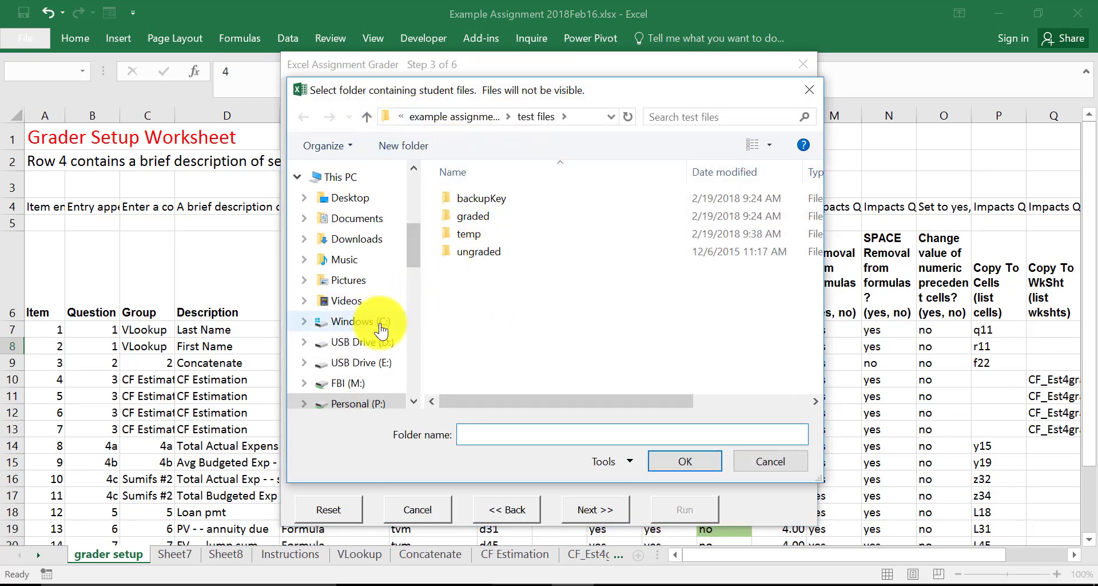
left_click(382, 365)
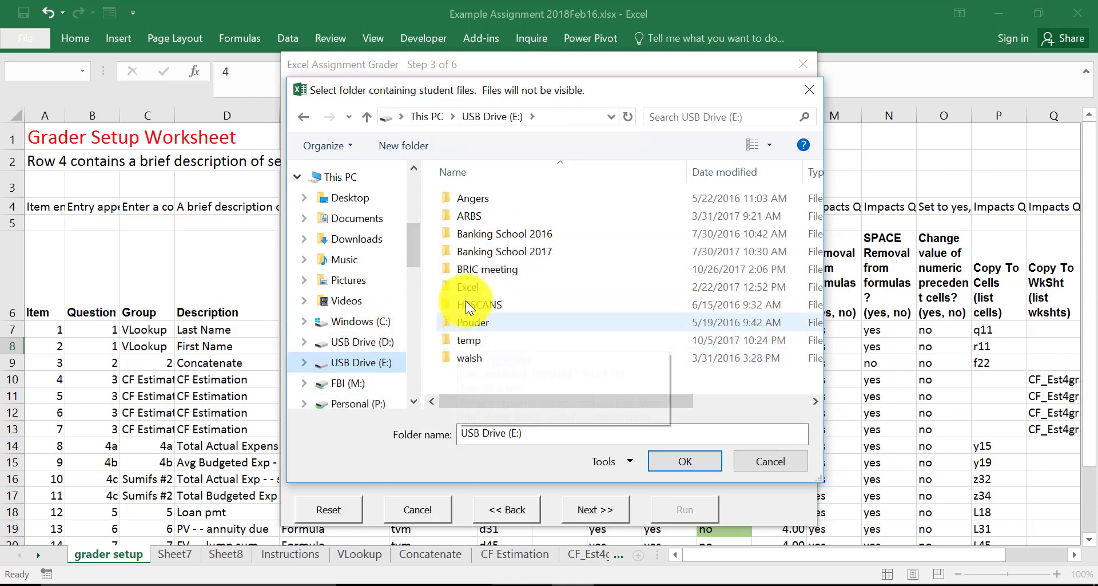
double_click(471, 290)
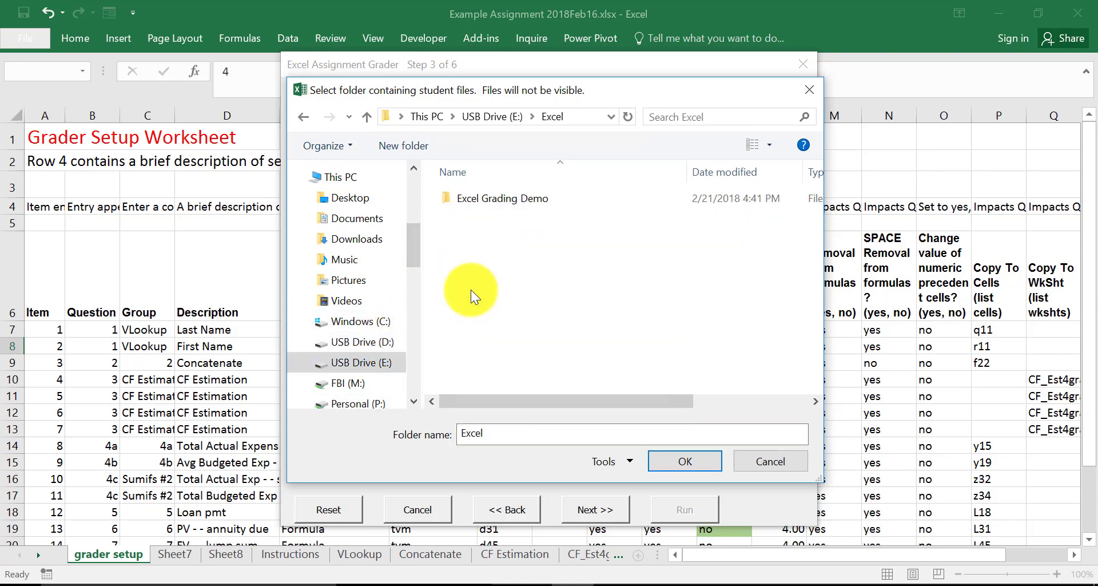
double_click(488, 197)
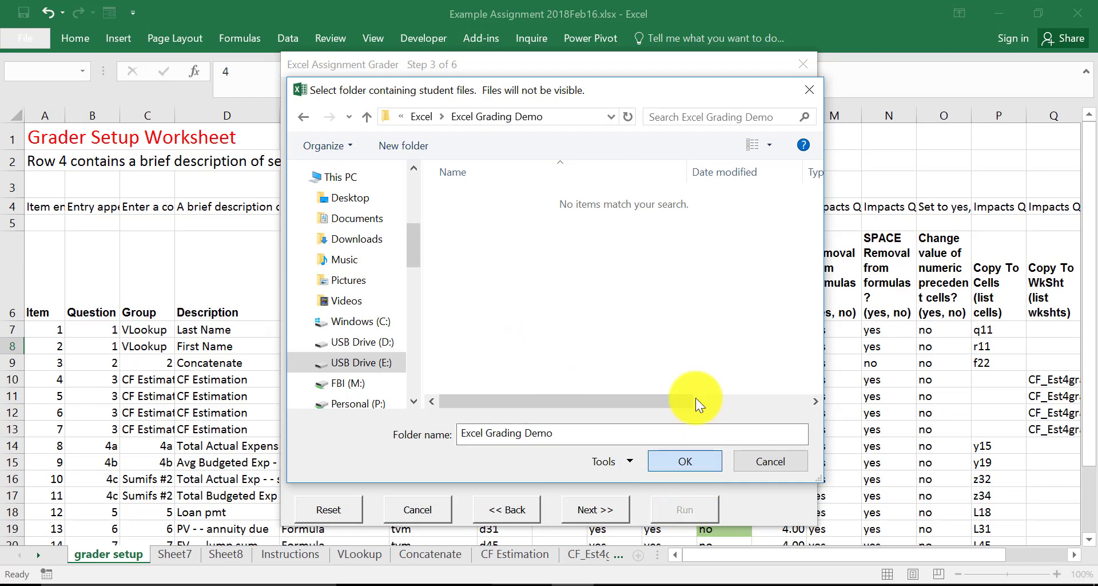
key("Return")
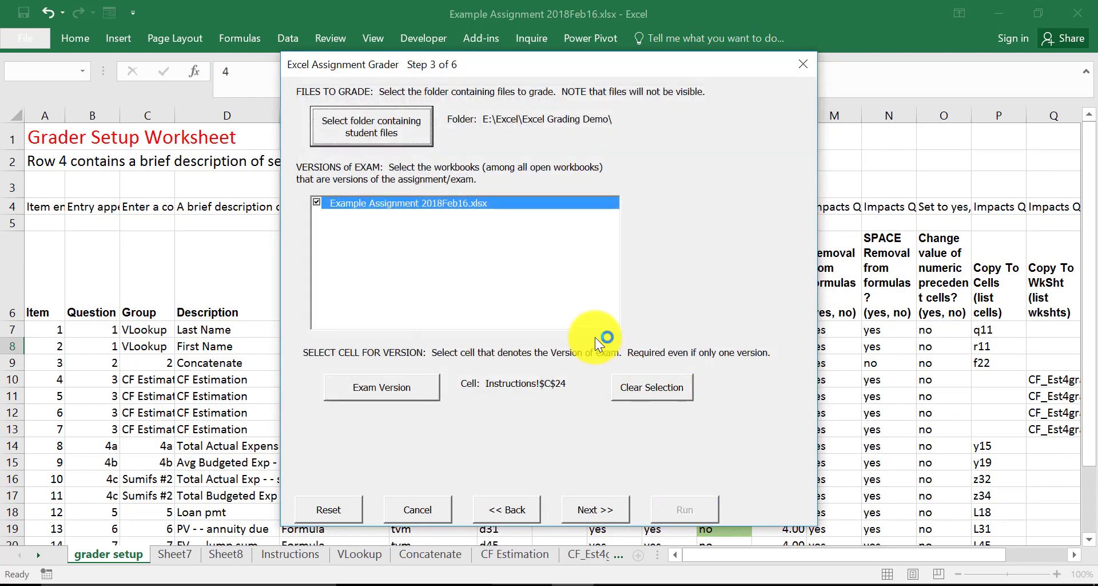
- Confirm cell C24 on the Instructions worksheet as the exam version cell, and continue to Step 4
left_click(393, 386)
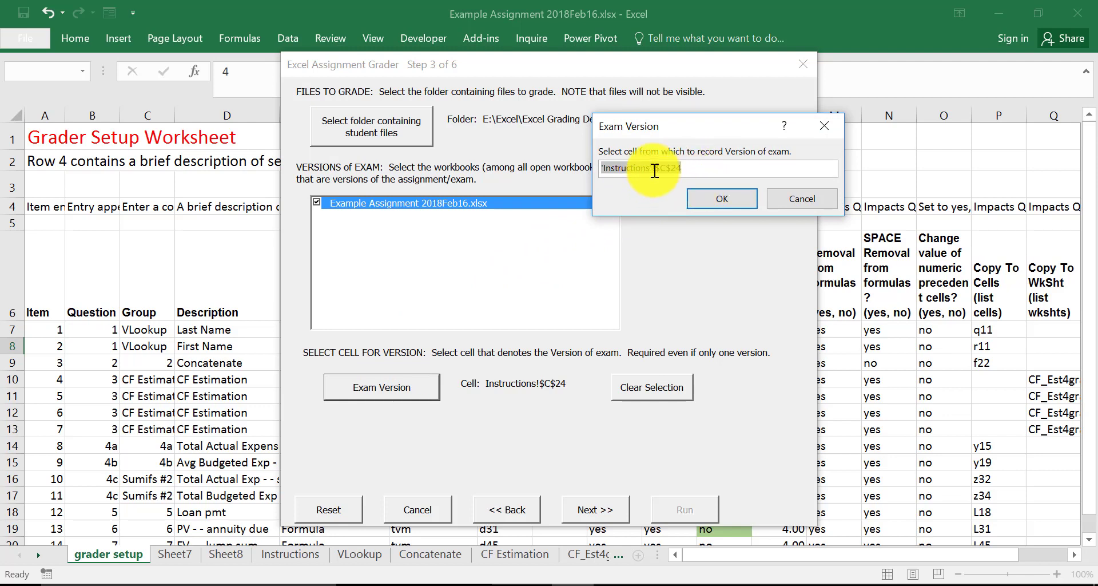
left_click(712, 198)
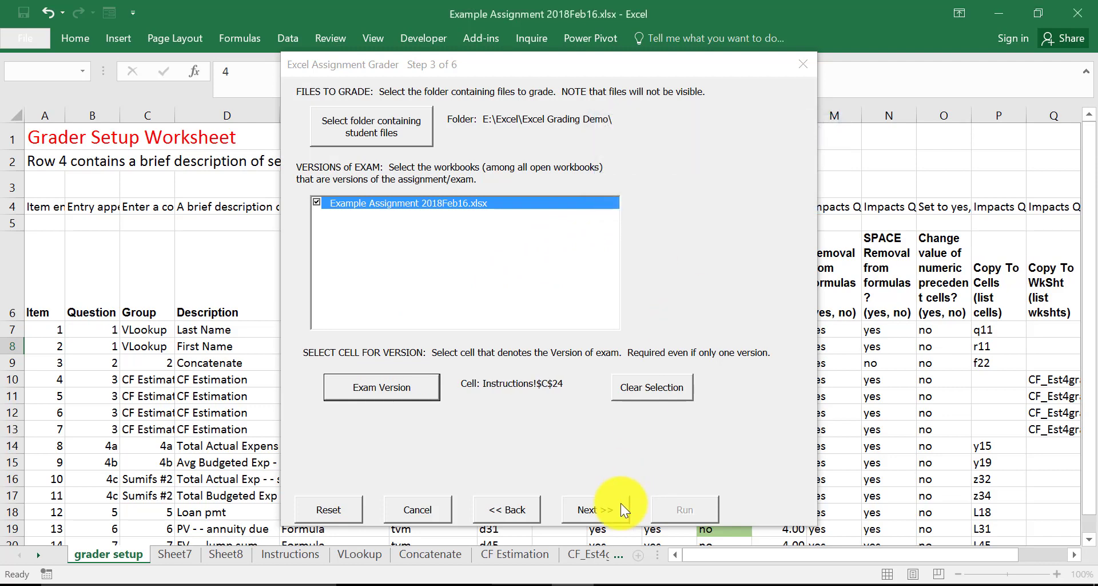
left_click(603, 510)
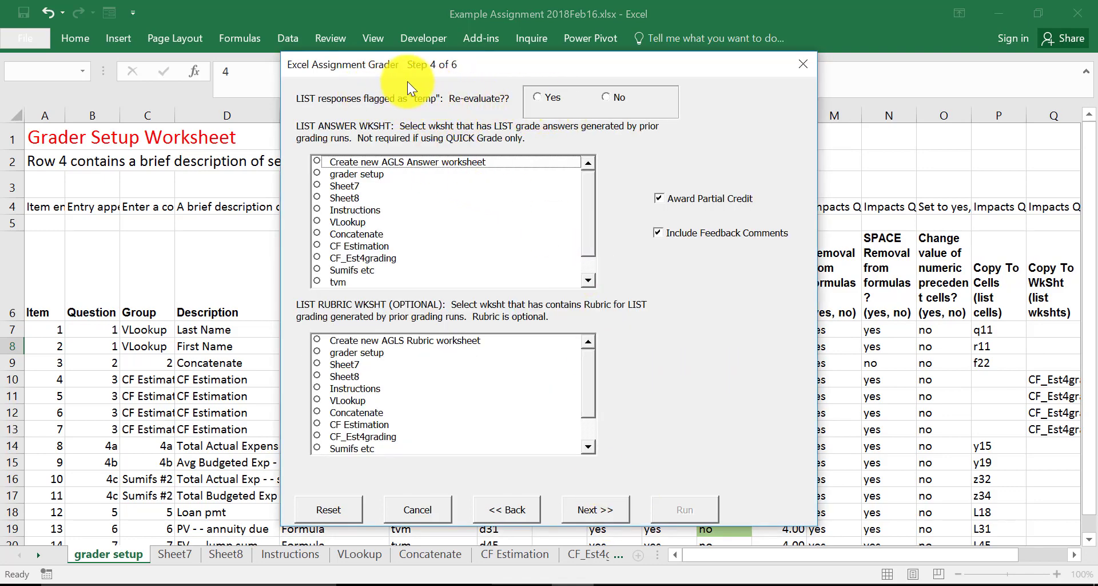
- Choose Yes for re-evaluating LIST responses flagged as "temp", and continue through the optional additional cells page to Step 6
left_click(542, 97)
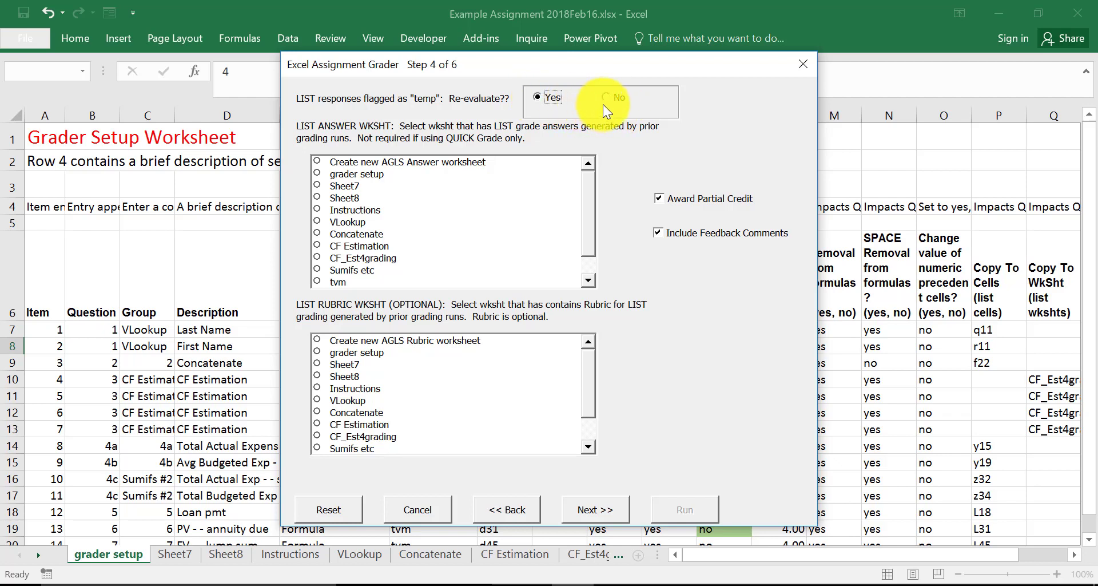
left_click(541, 98)
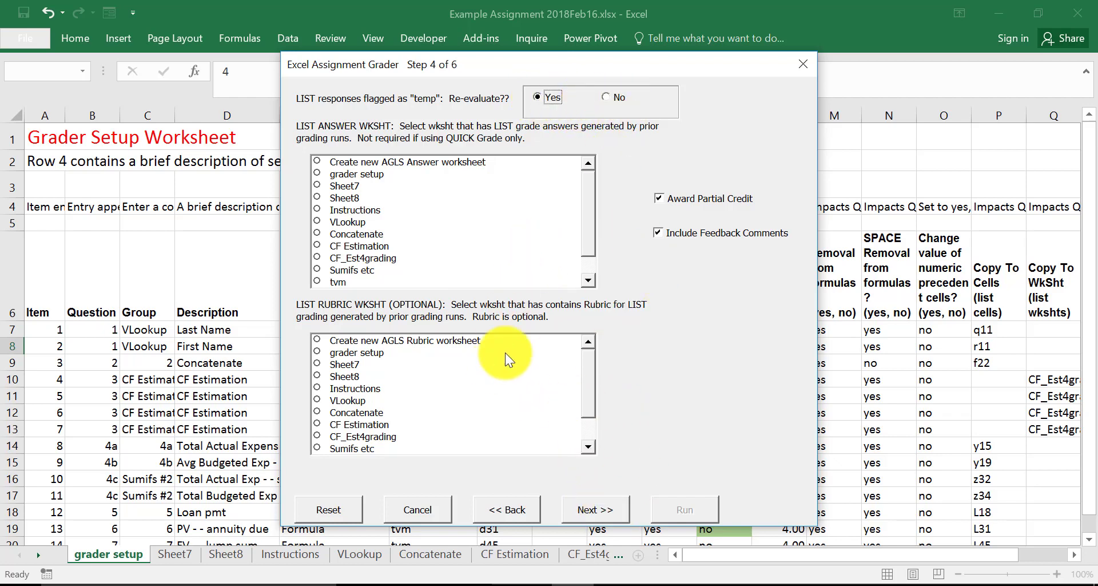
left_click(599, 509)
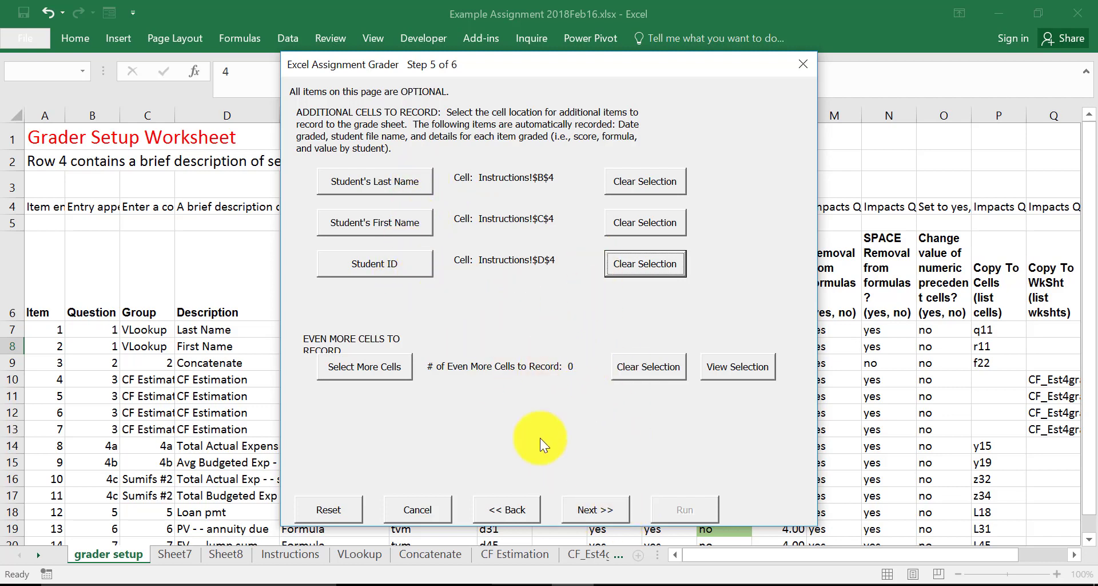
left_click(603, 507)
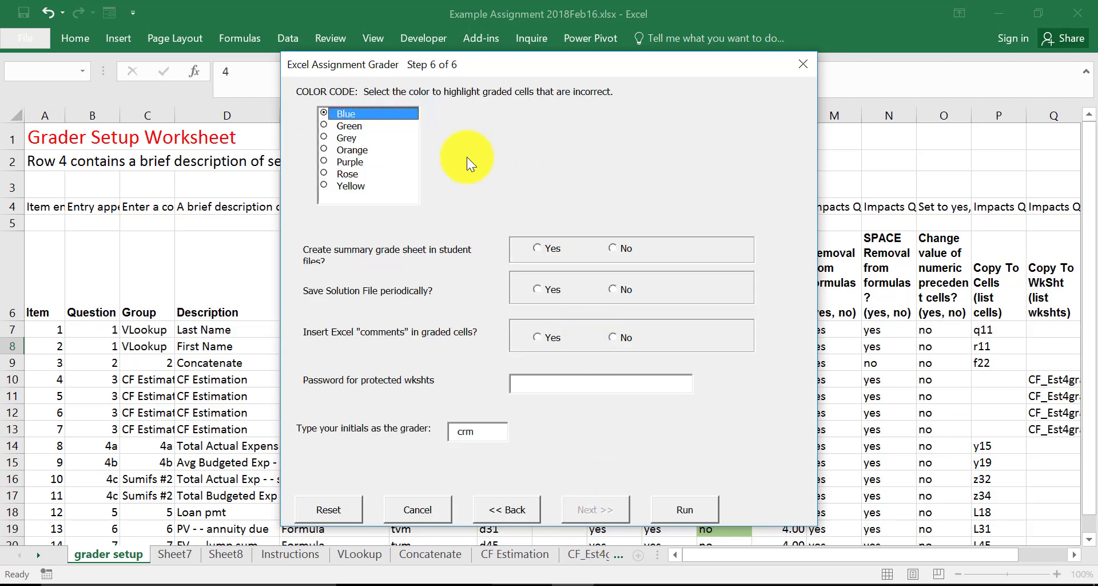
- Set the highlight color for incorrect cells to Orange, and choose Yes for the summary grade sheet, periodic solution file saving and Excel comments
left_click(324, 149)
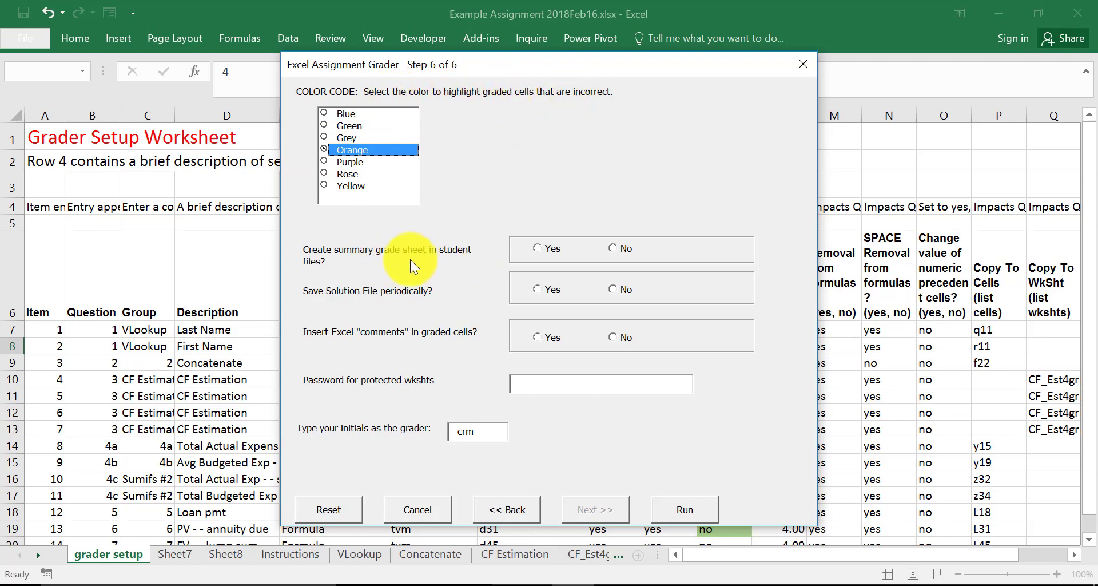
left_click(543, 249)
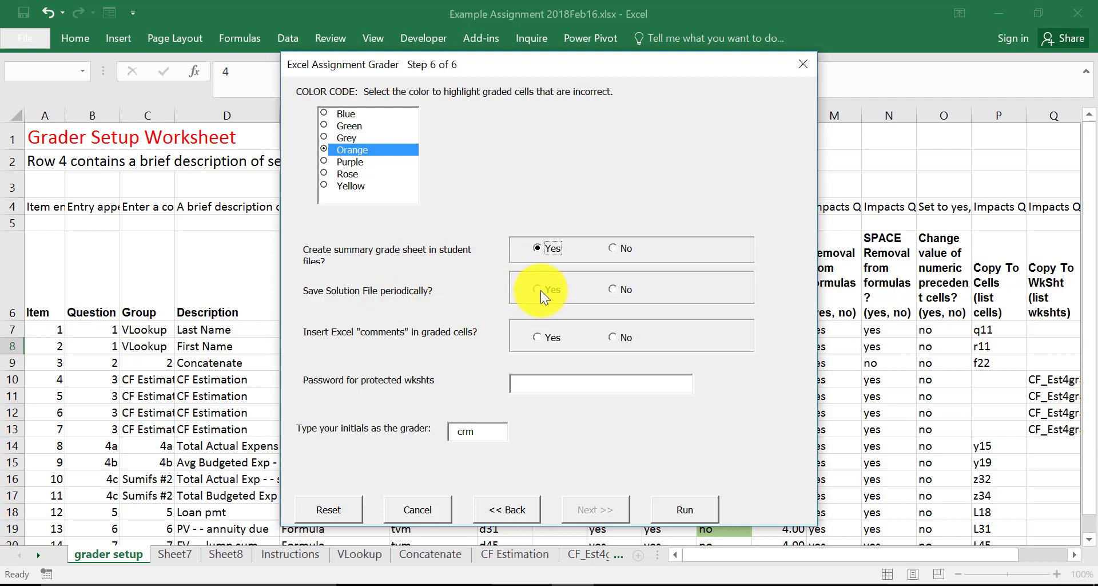
left_click(539, 290)
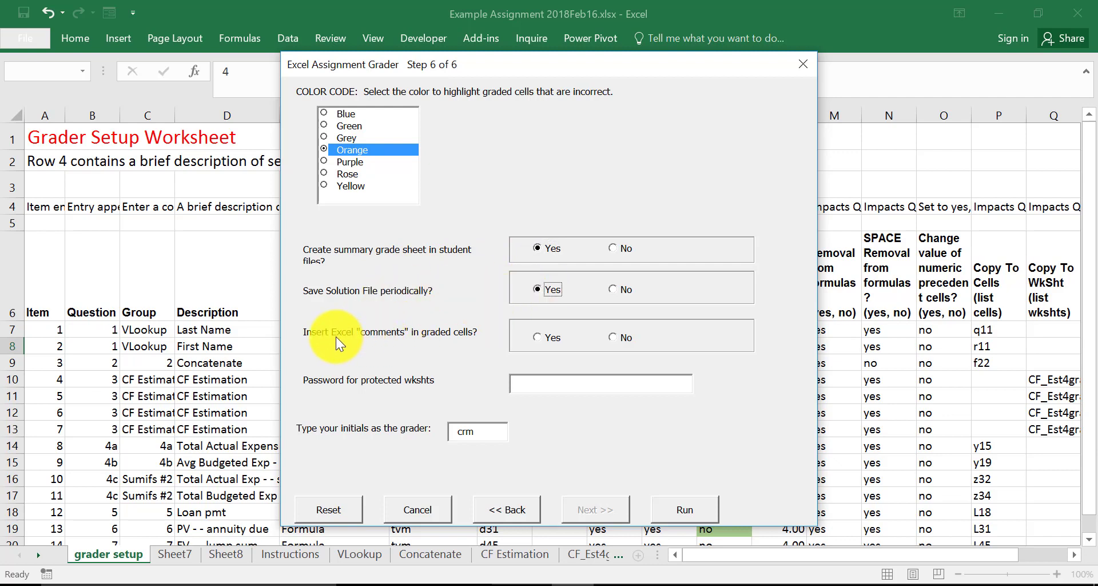
left_click(538, 338)
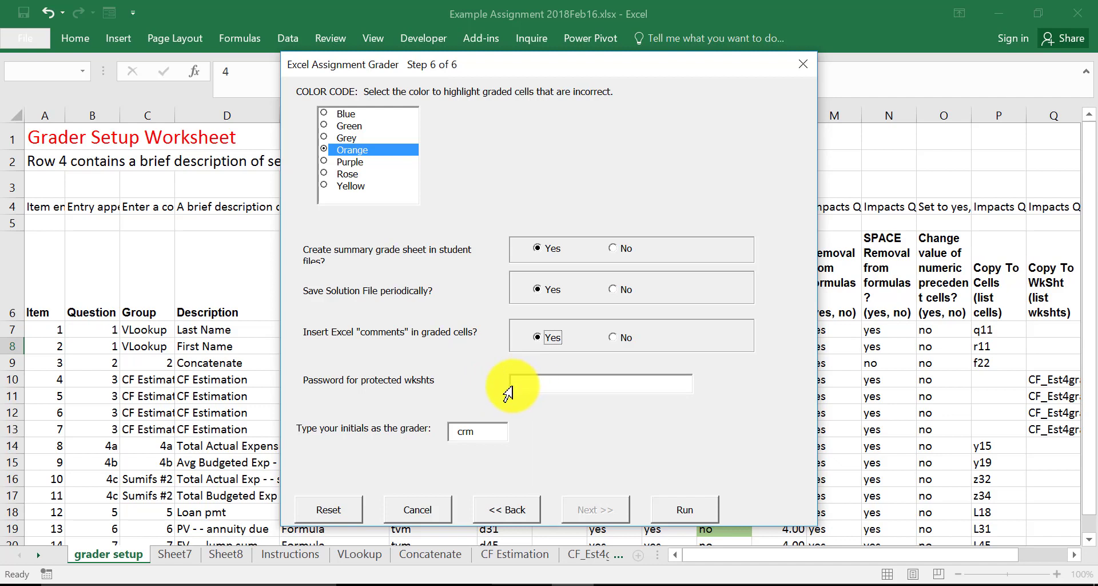
- Run the grader on the student files, confirm the run, and dismiss the completion message
left_click(684, 509)
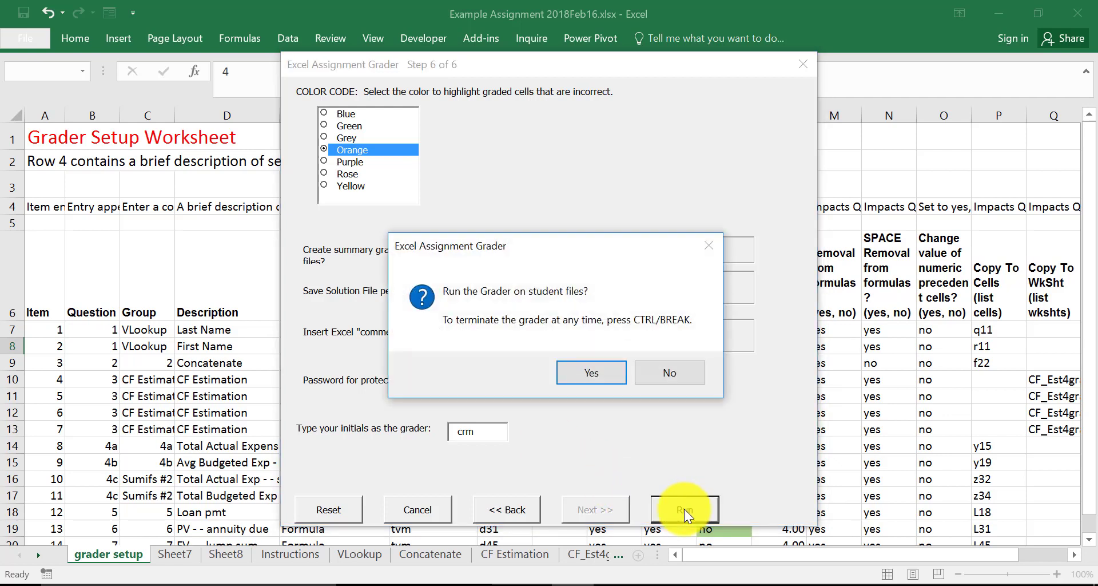
left_click(590, 375)
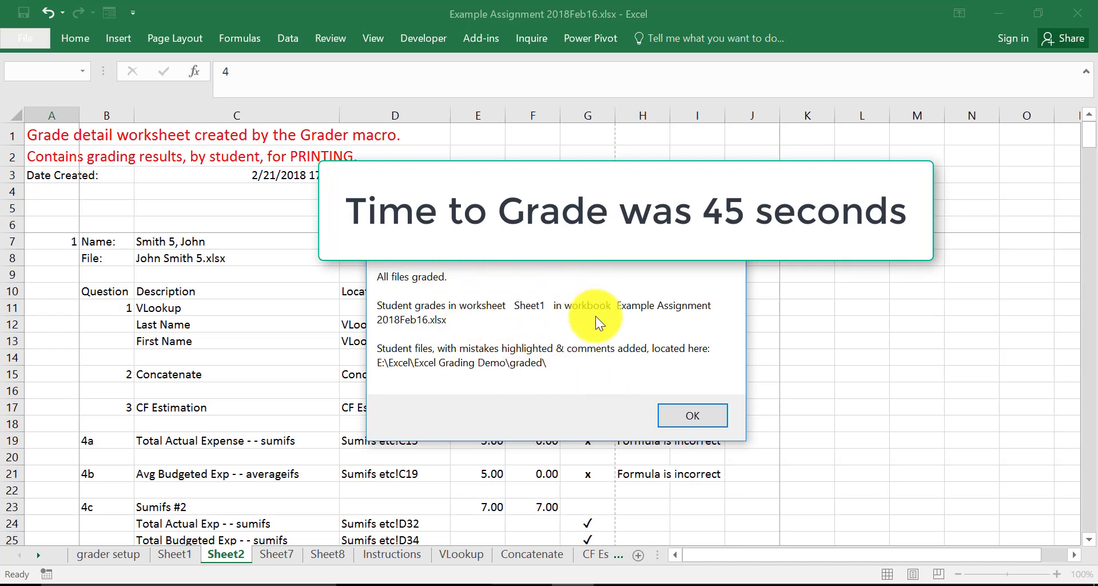
left_click(699, 415)
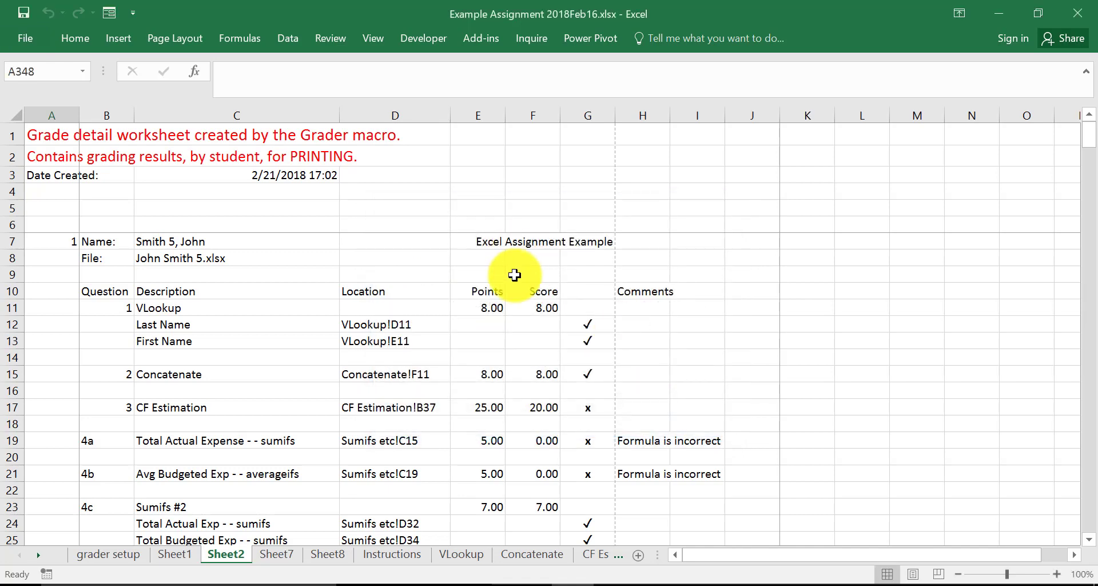
- Examine each student's points, scores, correctness marks and comments on the grade detail worksheet, Sheet2
scroll(526, 274, "down", 1)
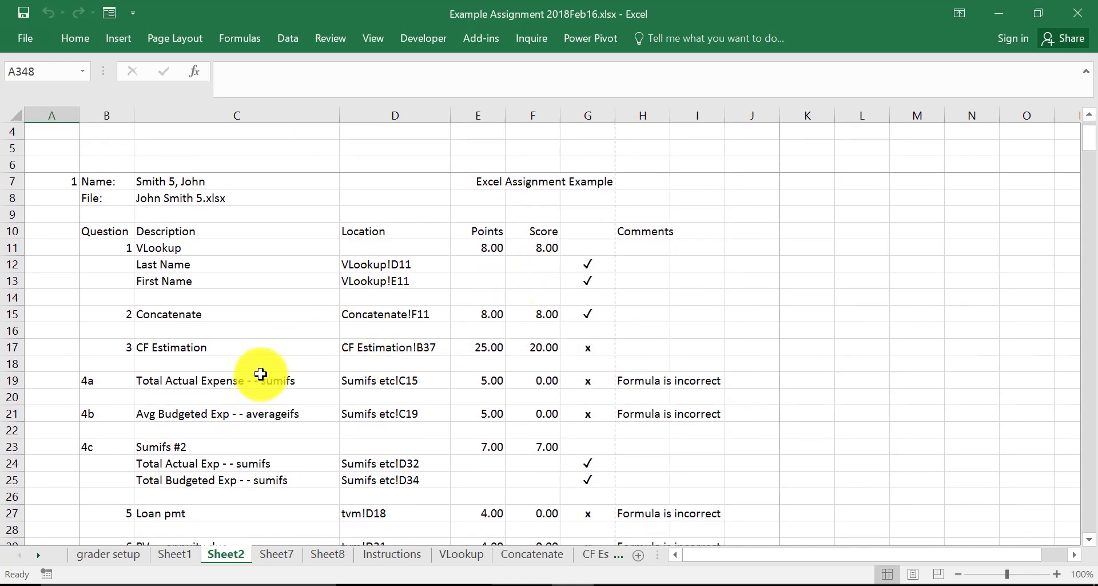
scroll(277, 366, "up", 1)
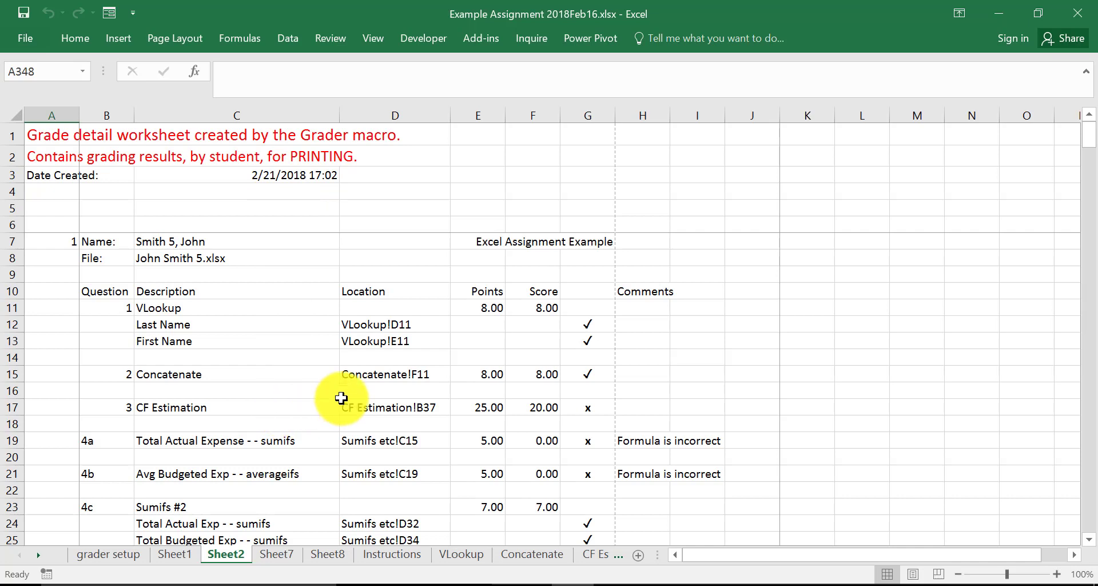
scroll(336, 394, "down", 1)
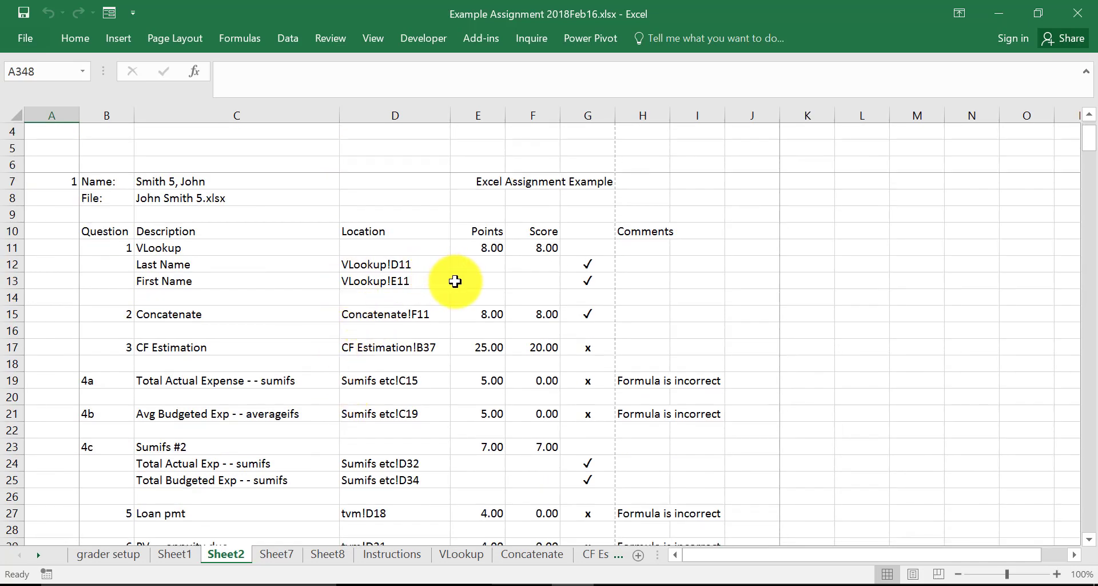
scroll(455, 282, "down", 1)
scroll(454, 282, "up", 2)
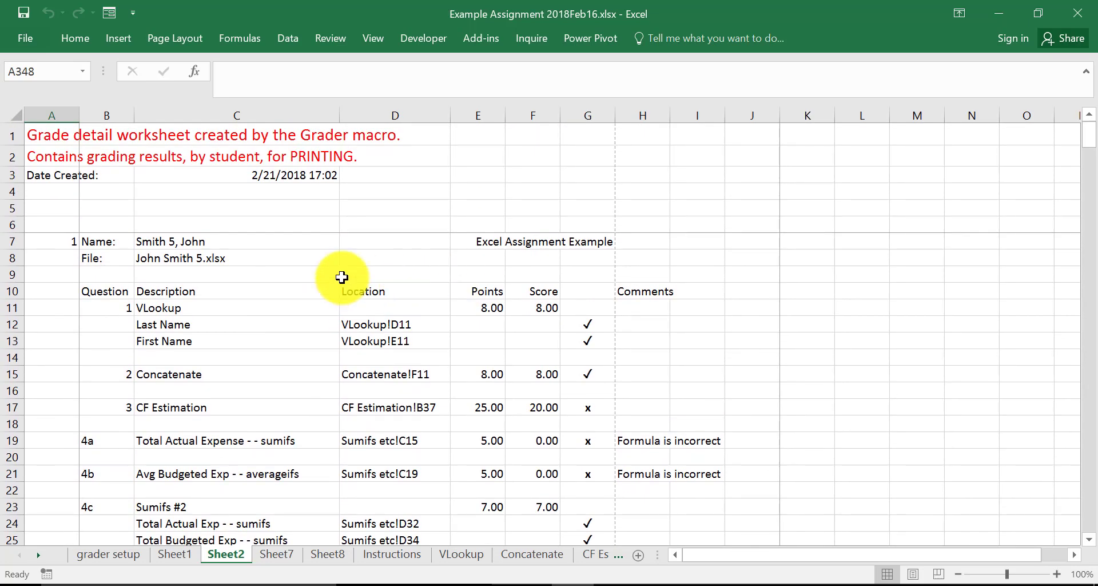
scroll(429, 297, "down", 7)
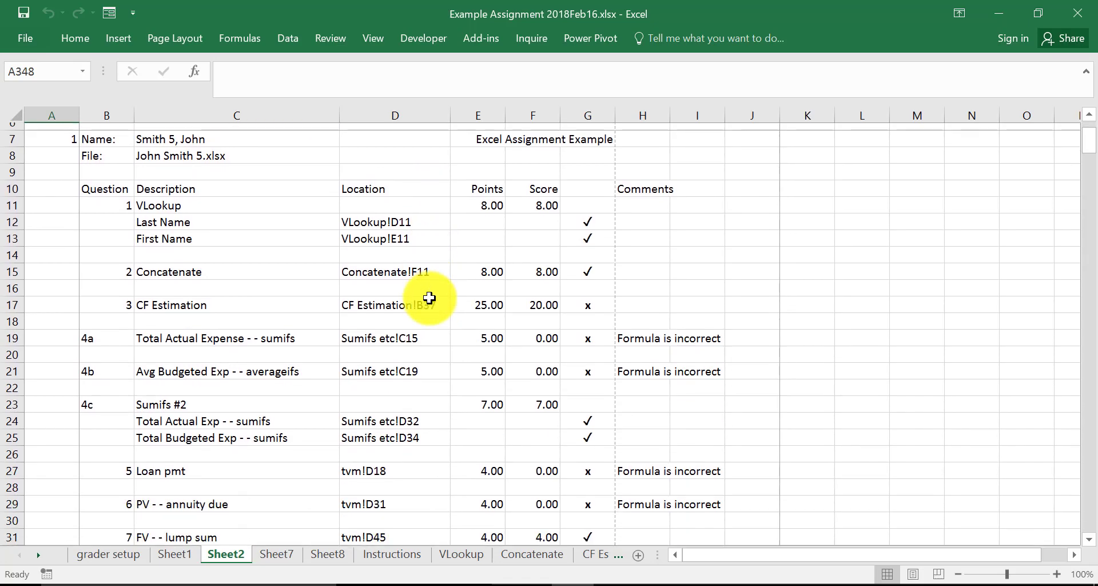
scroll(429, 297, "down", 2)
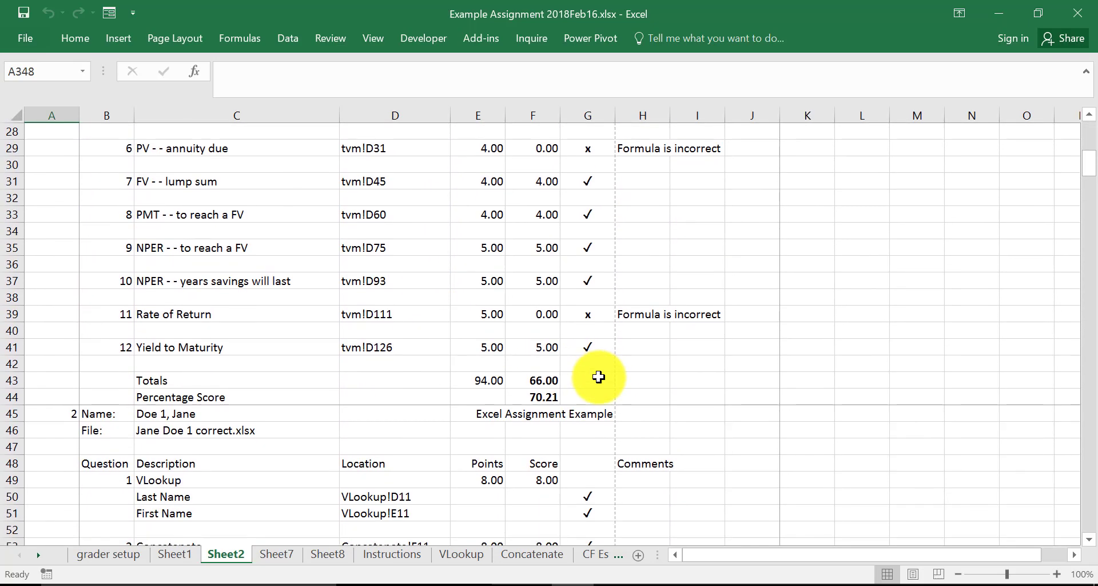
scroll(598, 376, "up", 3)
scroll(598, 376, "up", 6)
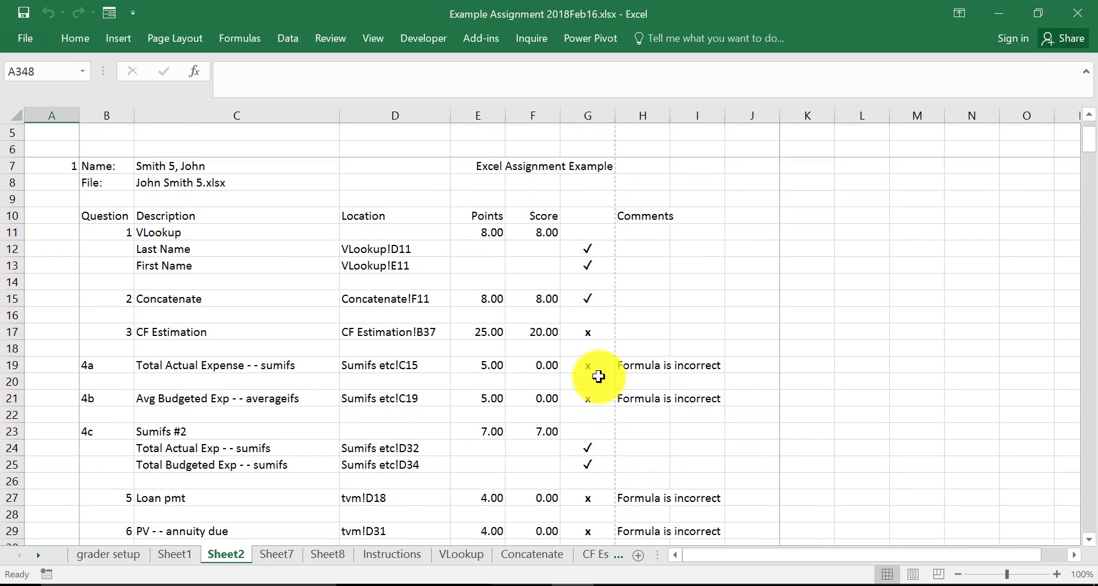
- Show the grade summary worksheet, Sheet1, and inspect the first student's row of results
left_click(174, 554)
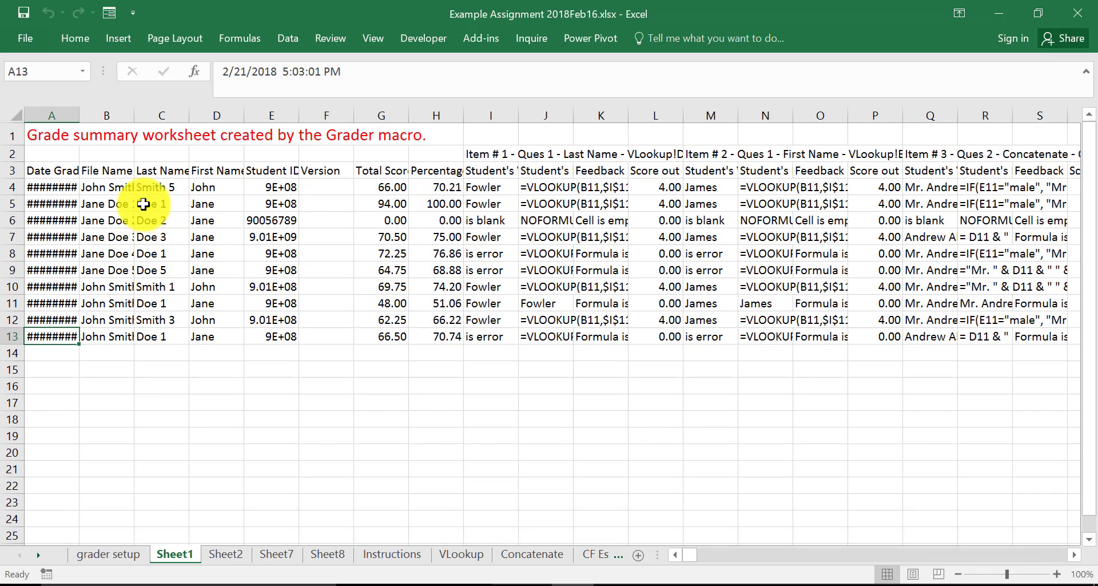
left_click(12, 187)
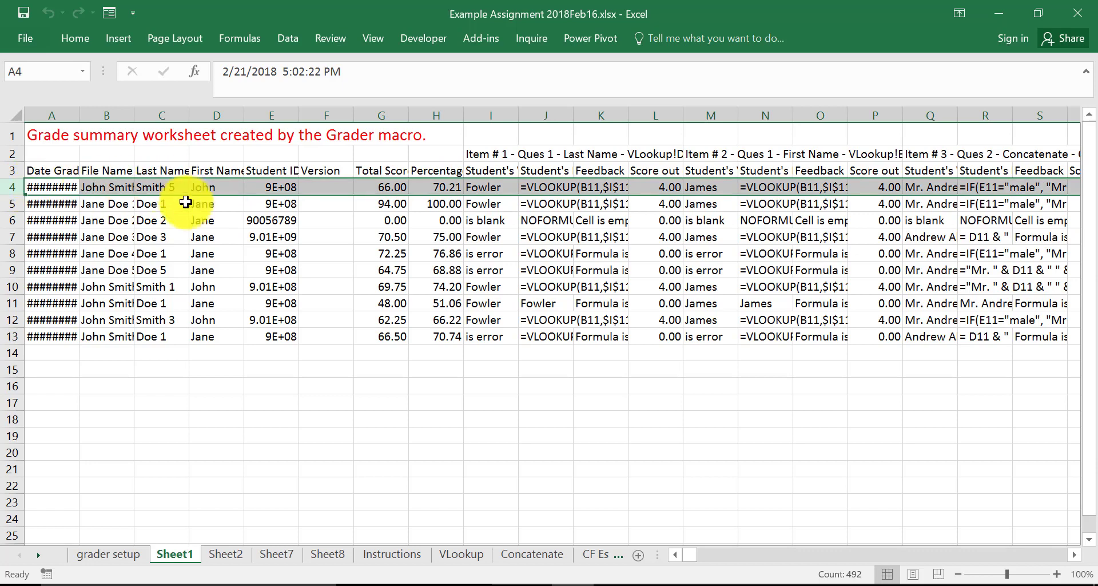
left_click(326, 385)
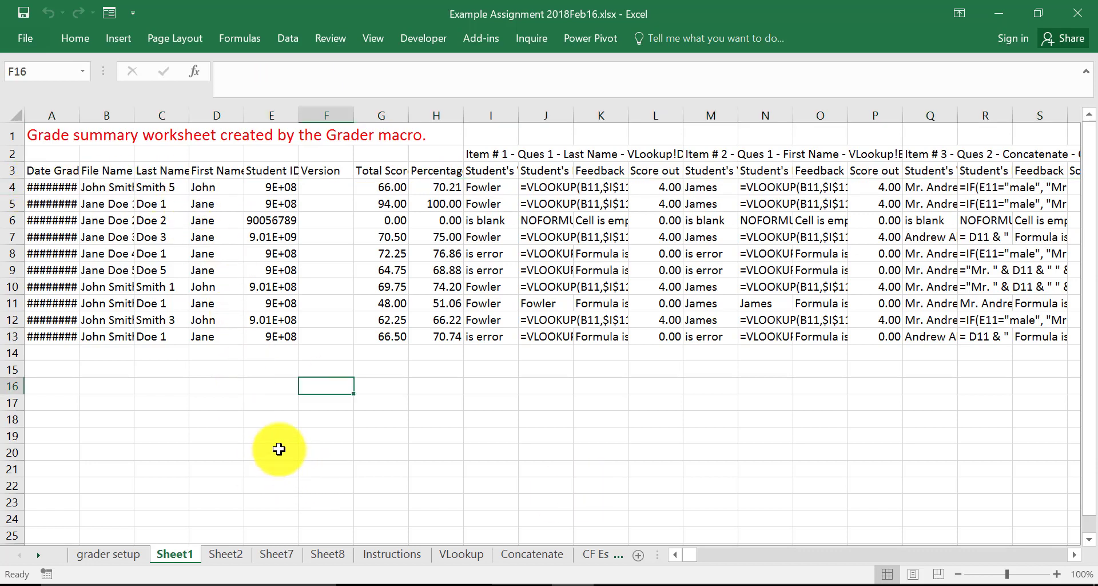